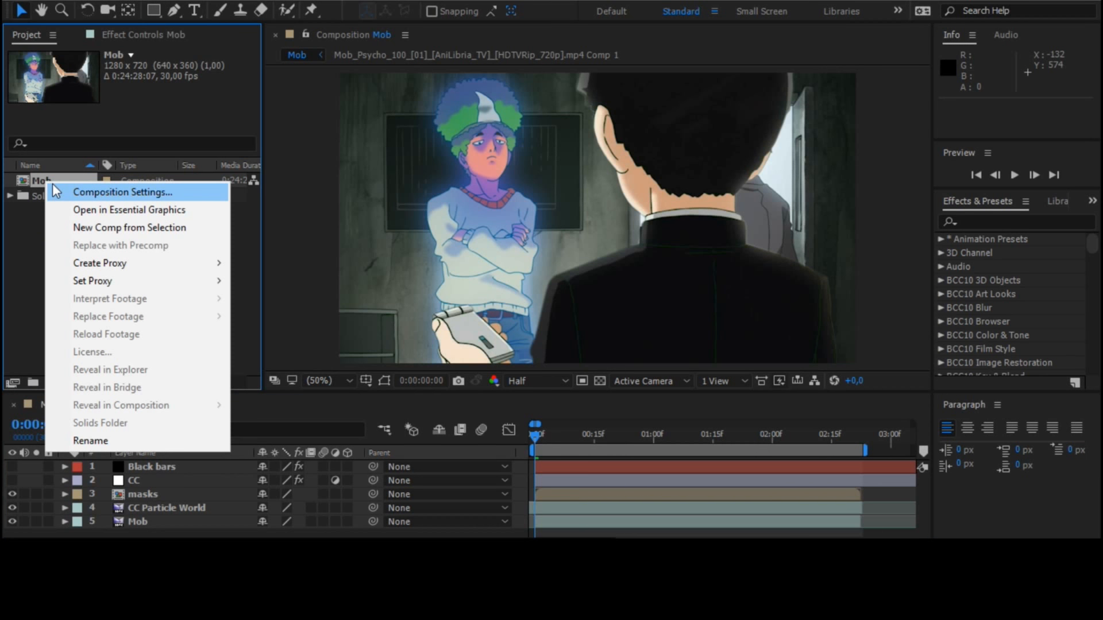
Set the Mob composition's frame rate to 30 frames per second
{"action": "left_click", "coordinate": [53, 186]}
{"action": "left_click", "coordinate": [474, 247]}
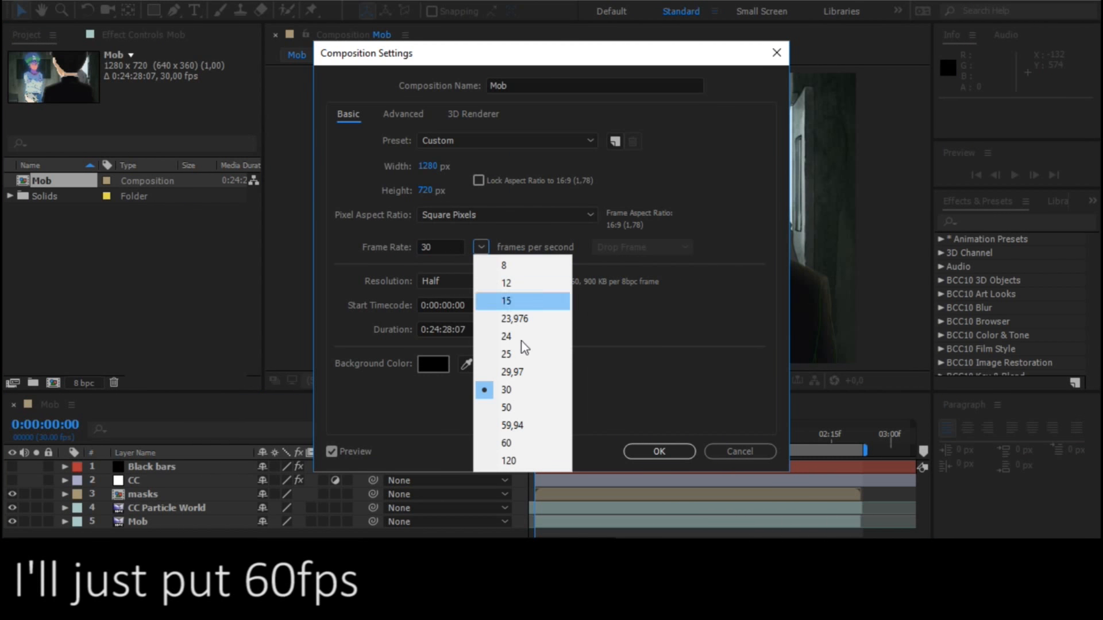
{"action": "left_click", "coordinate": [499, 392]}
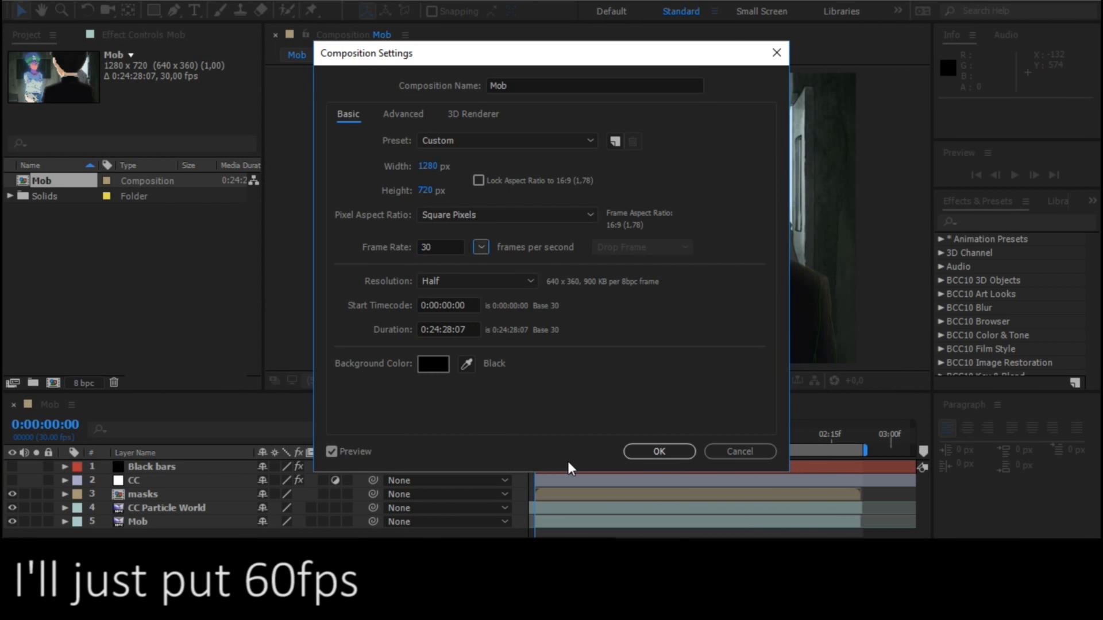
{"action": "left_click", "coordinate": [652, 454]}
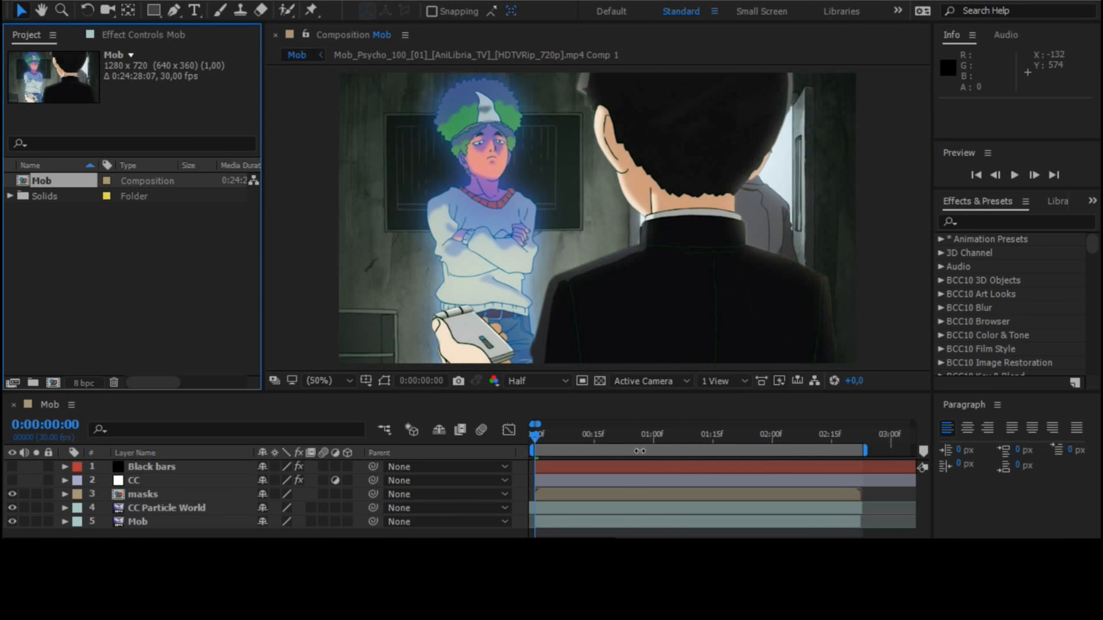
Hide the masks and CC Particle World layers to view the underlying footage, and show both layers again
{"action": "left_click", "coordinate": [13, 494]}
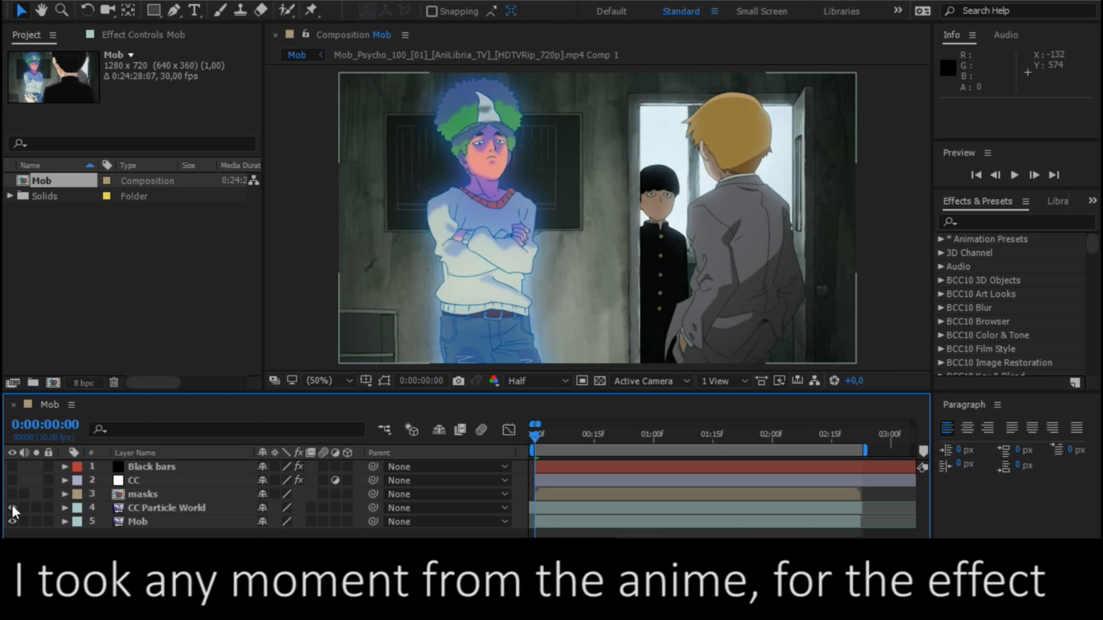
{"action": "left_click", "coordinate": [12, 507]}
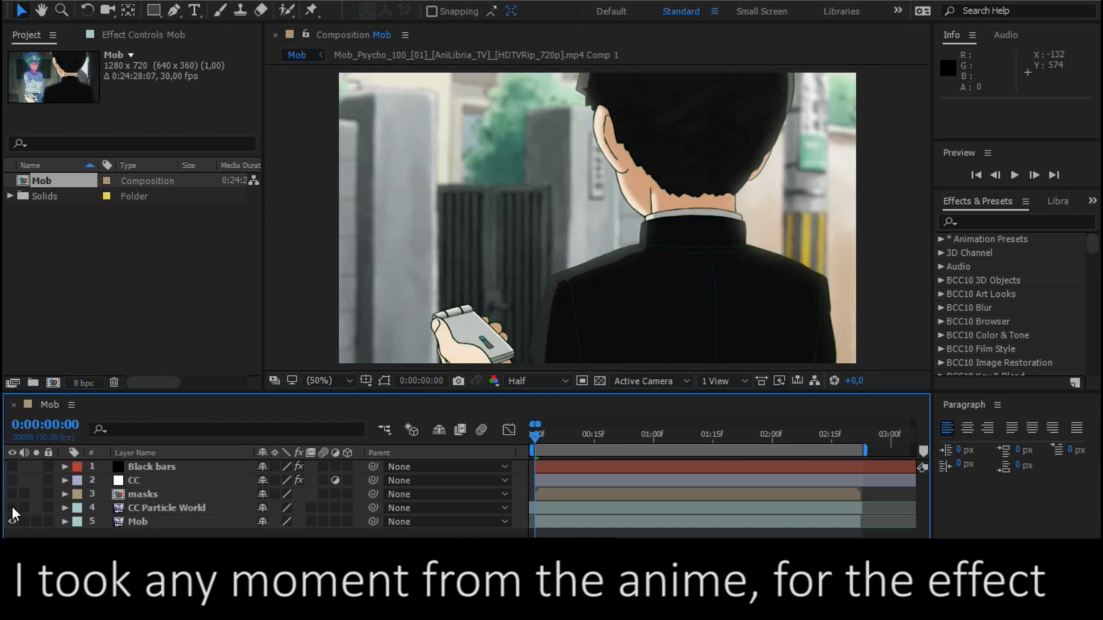
{"action": "left_click", "coordinate": [12, 508]}
{"action": "left_click", "coordinate": [11, 494]}
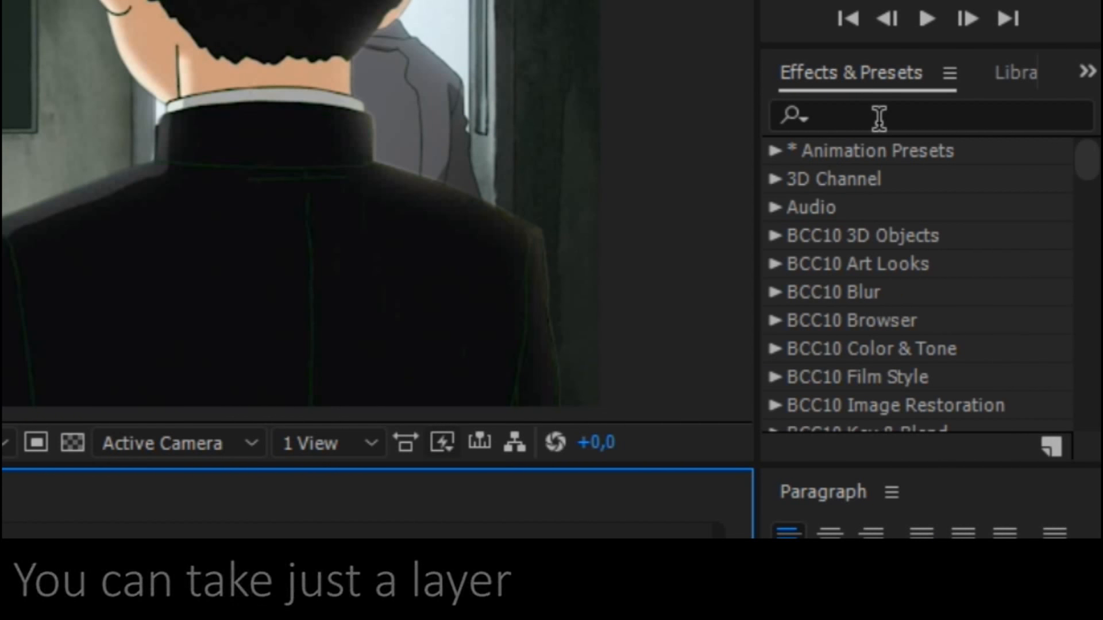
Find the CC Particle World effect and apply it to the CC Particle World layer
{"action": "left_click", "coordinate": [879, 118]}
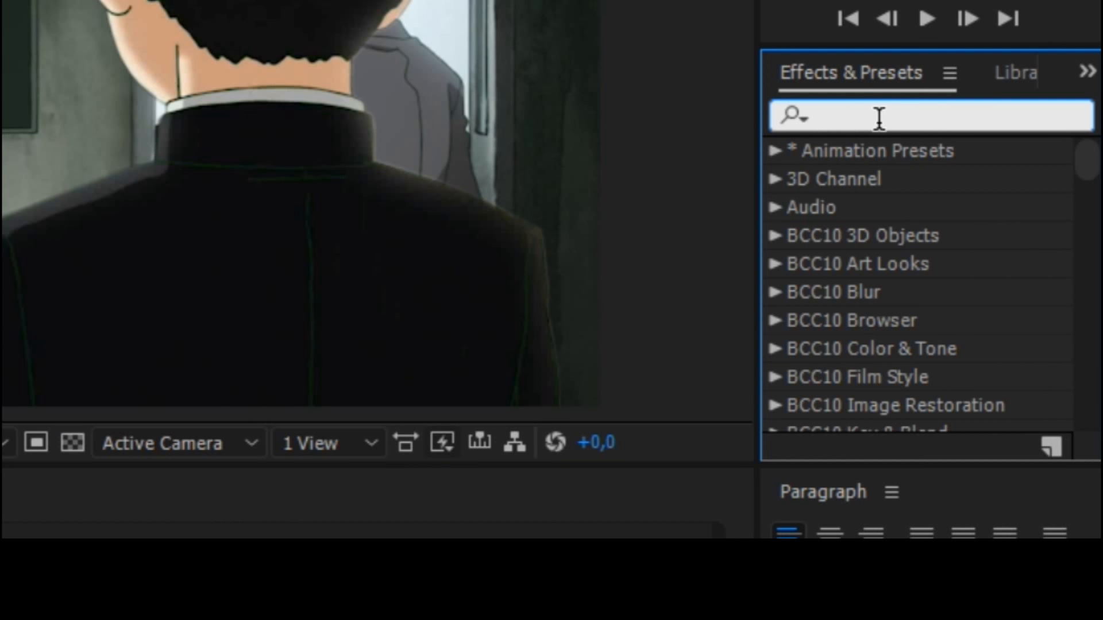
{"action": "type", "text": "CC"}
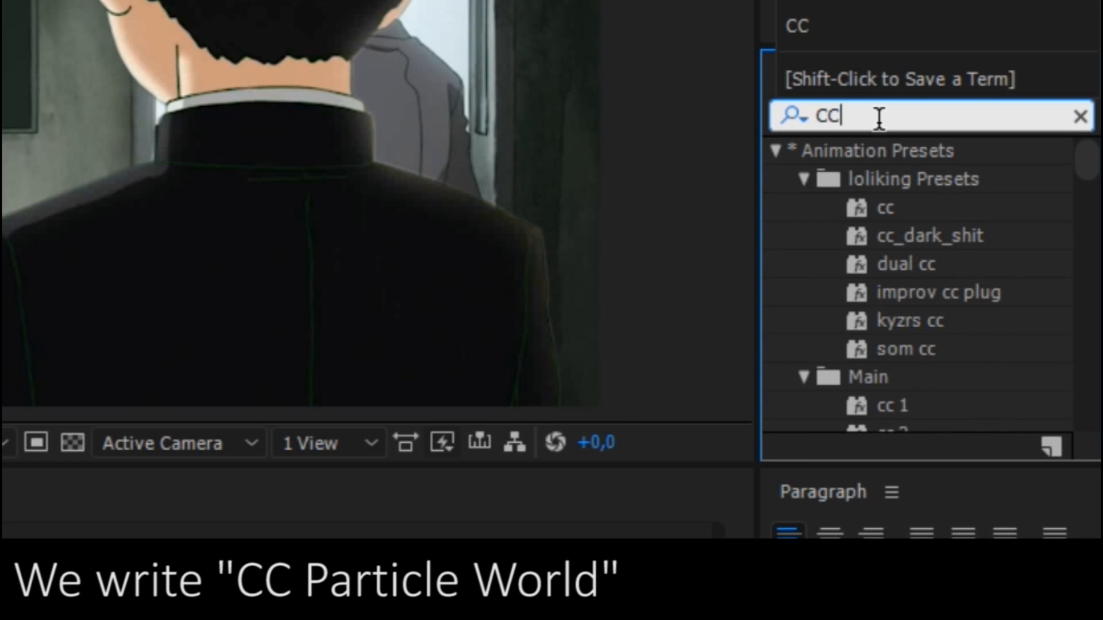
{"action": "type", "text": " Par"}
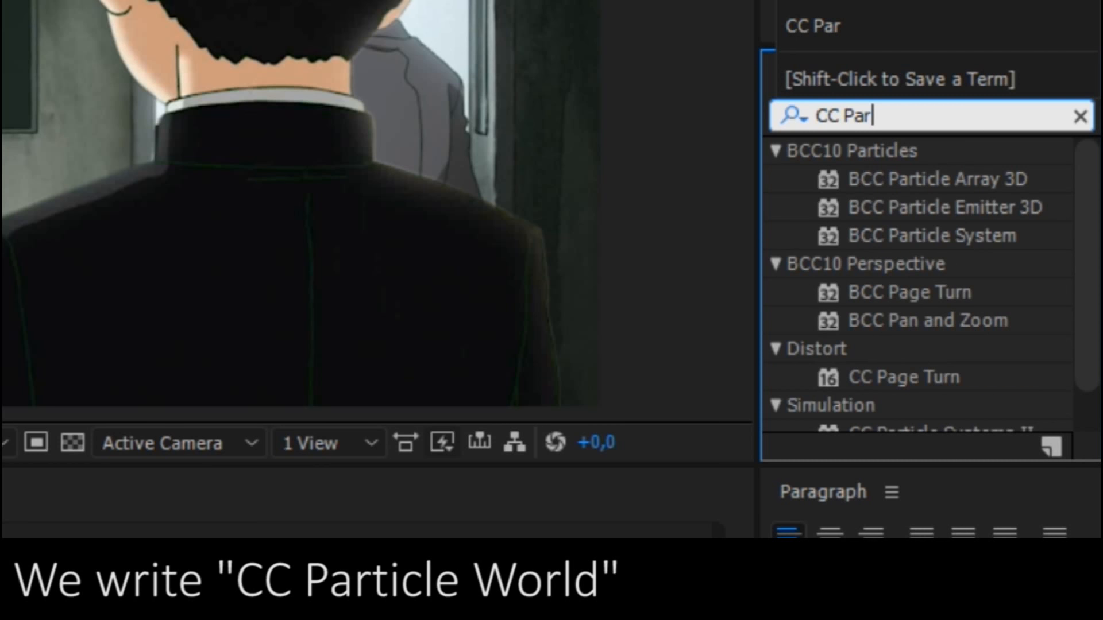
{"action": "type", "text": "ticle World"}
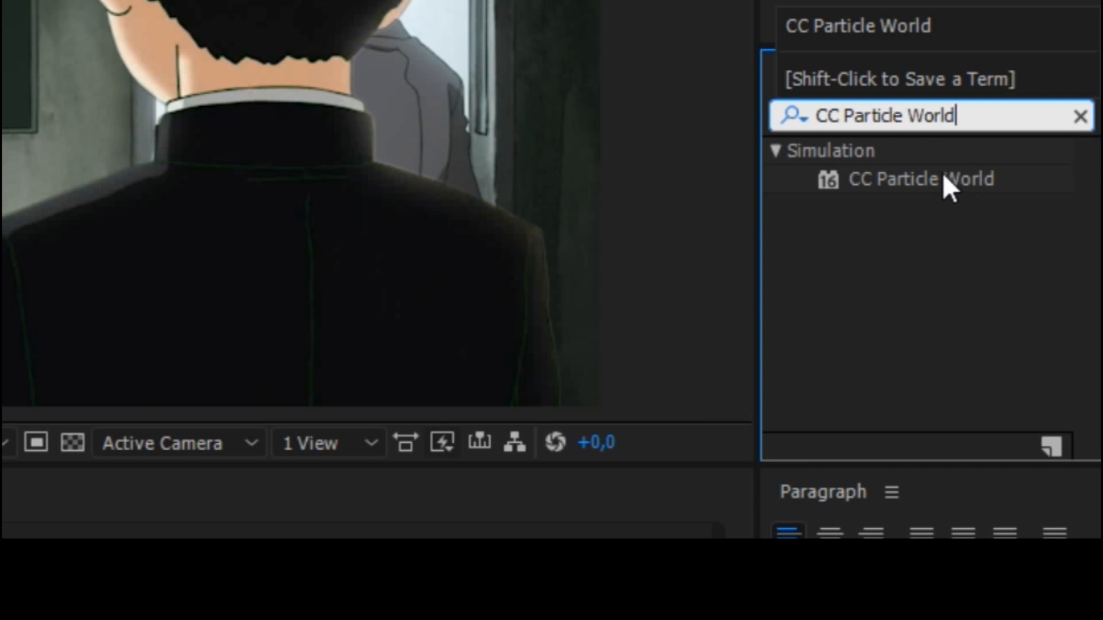
{"action": "left_click_drag", "start_coordinate": [915, 172], "coordinate": [0, 619]}
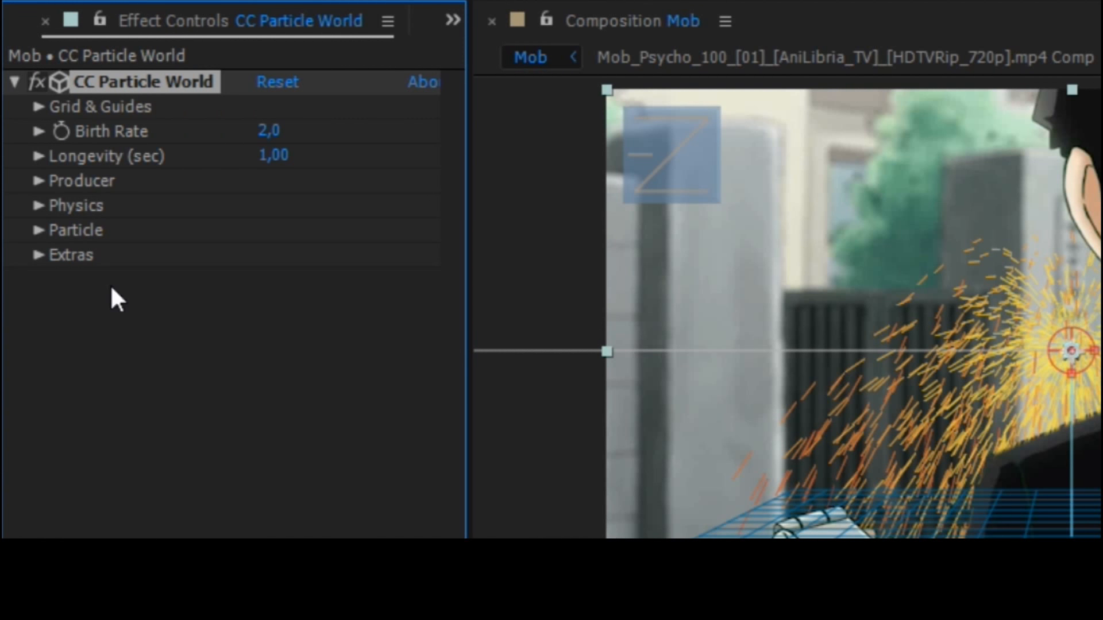
Set the CC Particle World Birth Rate to 0.3 and Longevity to 29 seconds
{"action": "left_click", "coordinate": [265, 132]}
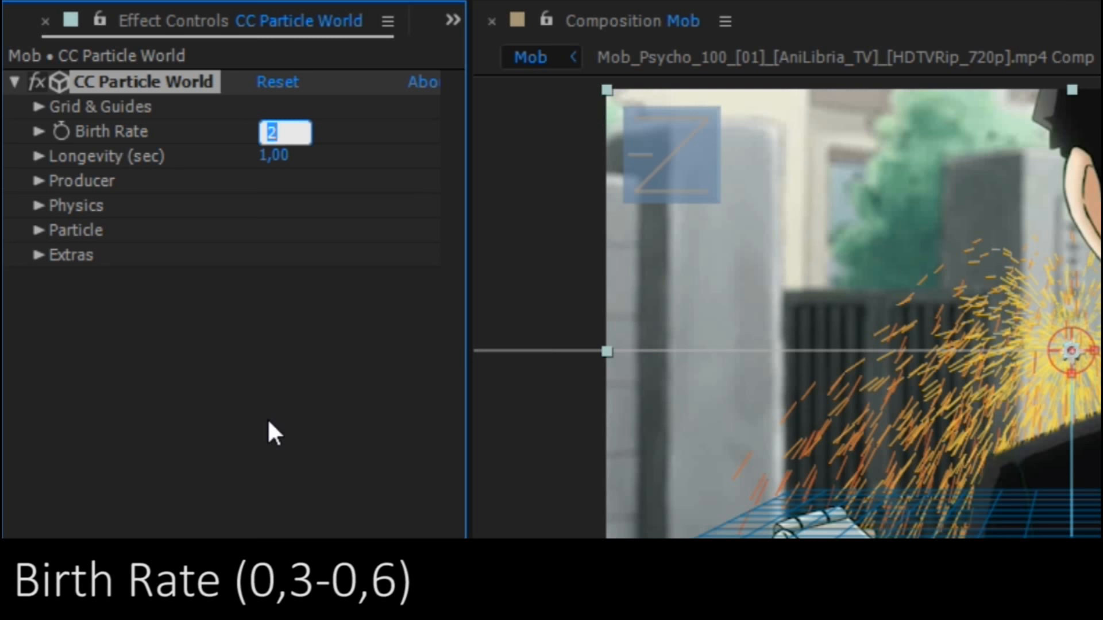
{"action": "type", "text": "0.3"}
{"action": "key", "text": "Return"}
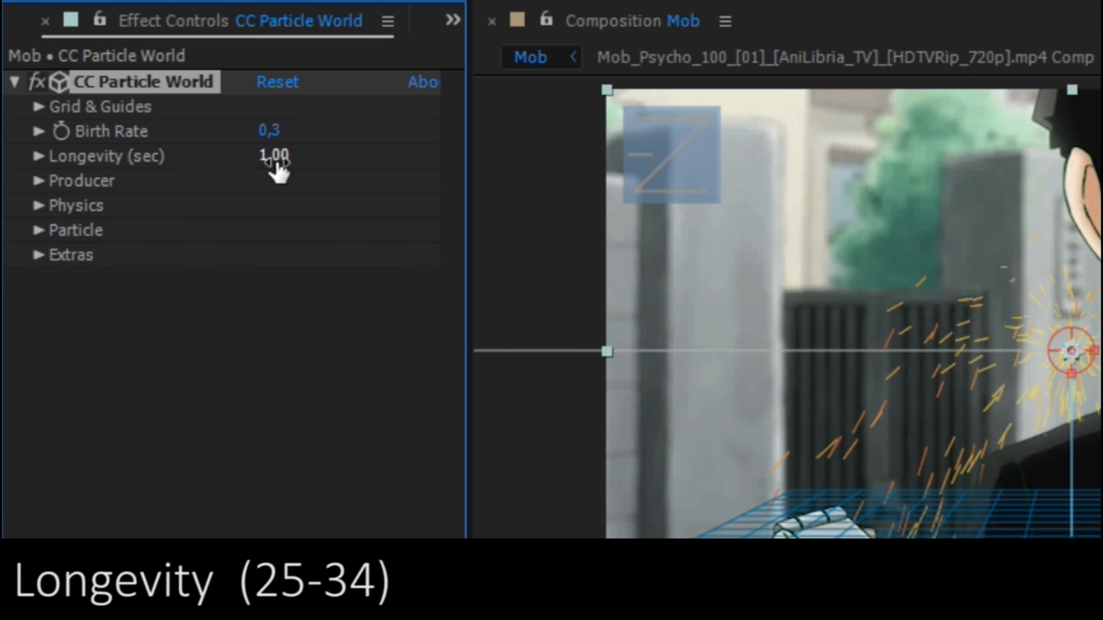
{"action": "left_click", "coordinate": [277, 155]}
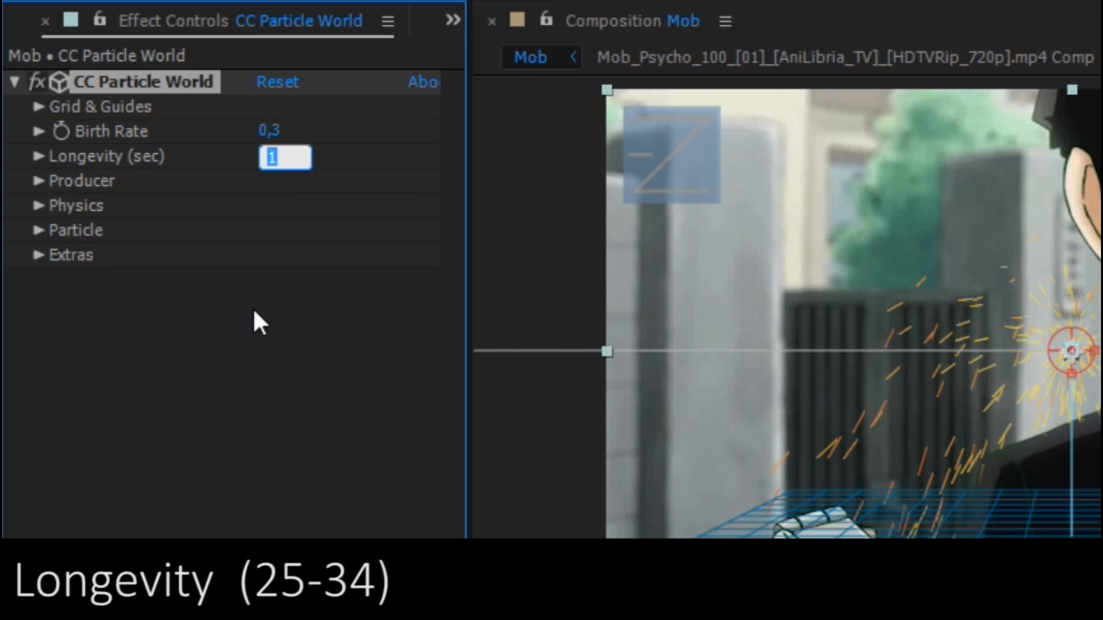
{"action": "type", "text": "29"}
{"action": "key", "text": "Return"}
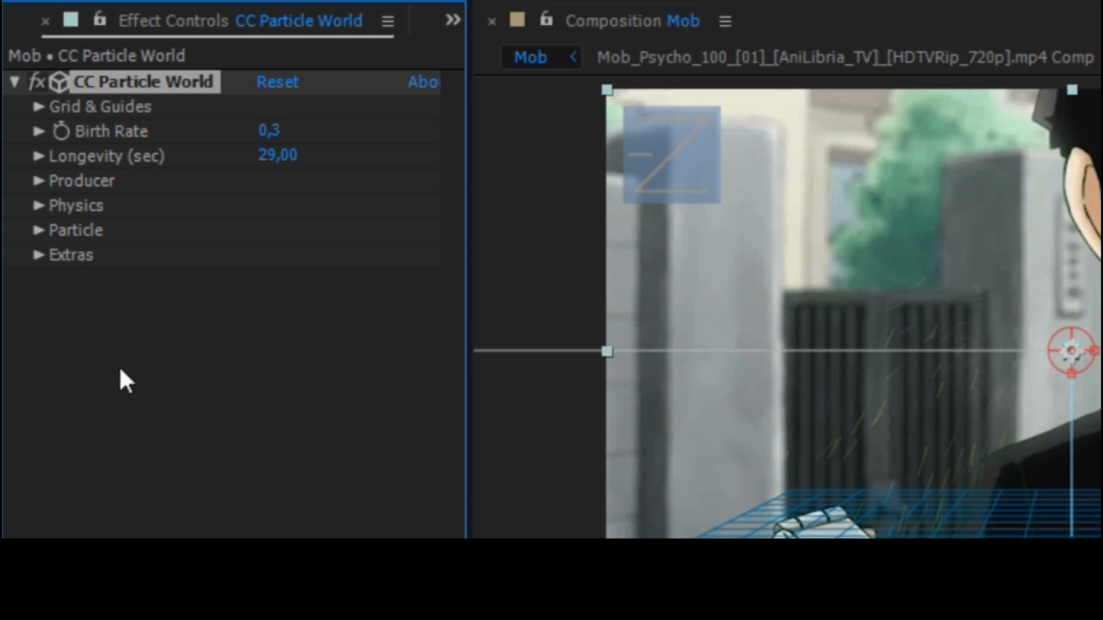
Change the effect's Particle Type to Cube and collapse the Particle settings
{"action": "left_click", "coordinate": [44, 230]}
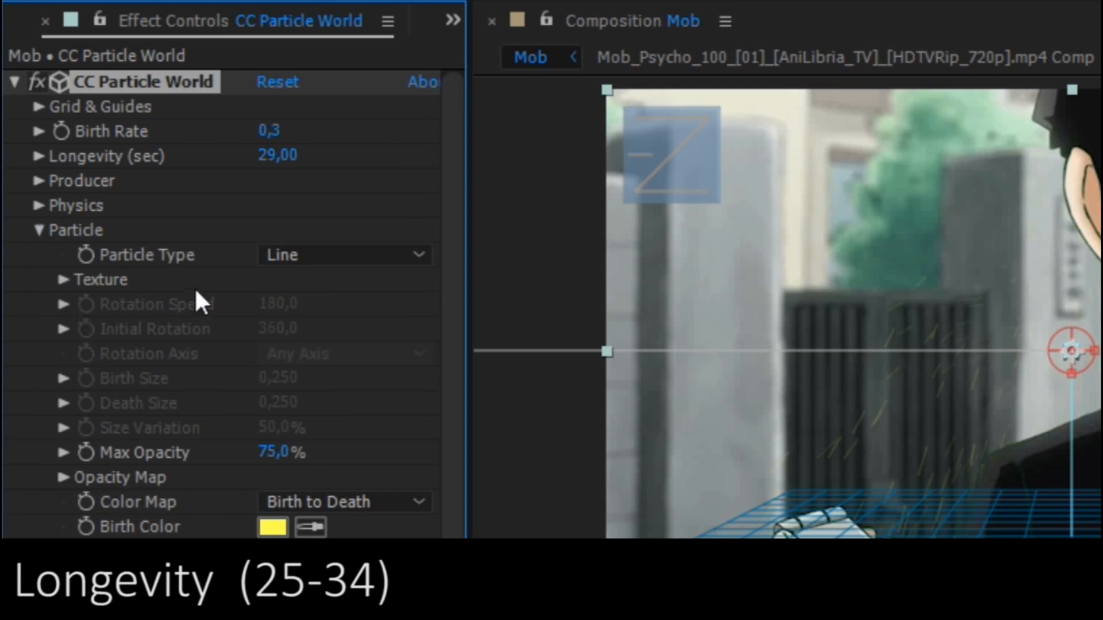
{"action": "left_click", "coordinate": [297, 256]}
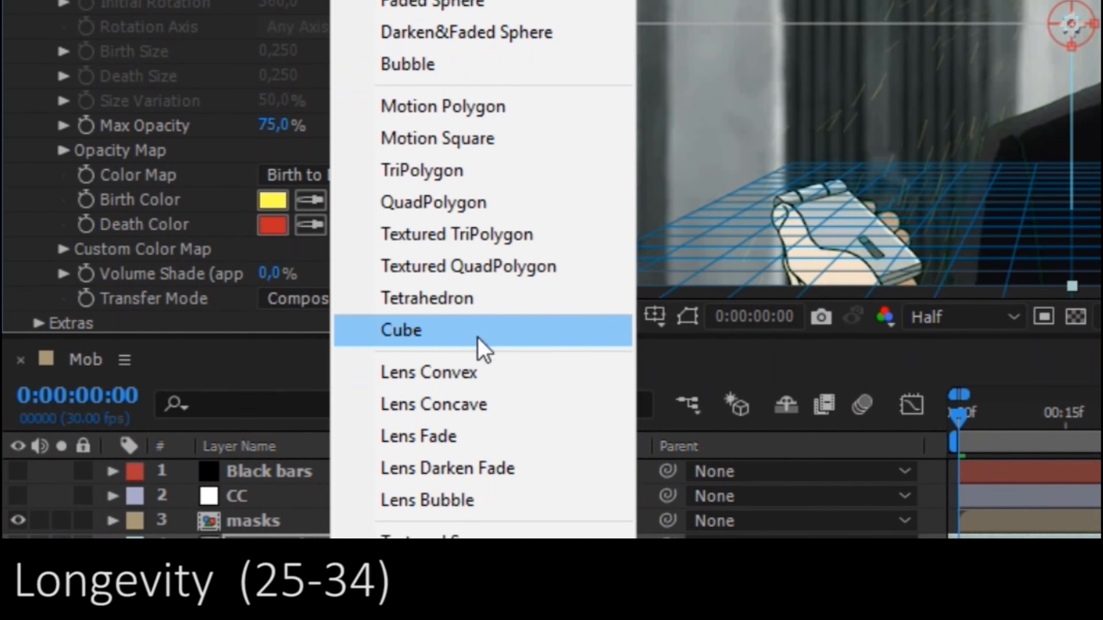
{"action": "left_click", "coordinate": [477, 334]}
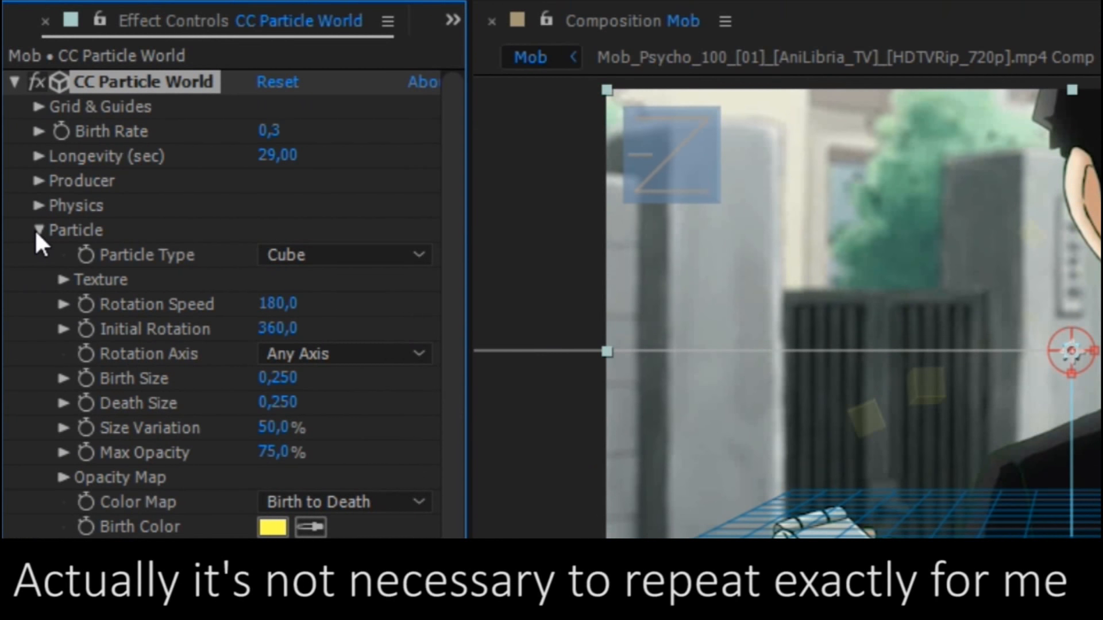
{"action": "left_click", "coordinate": [35, 232]}
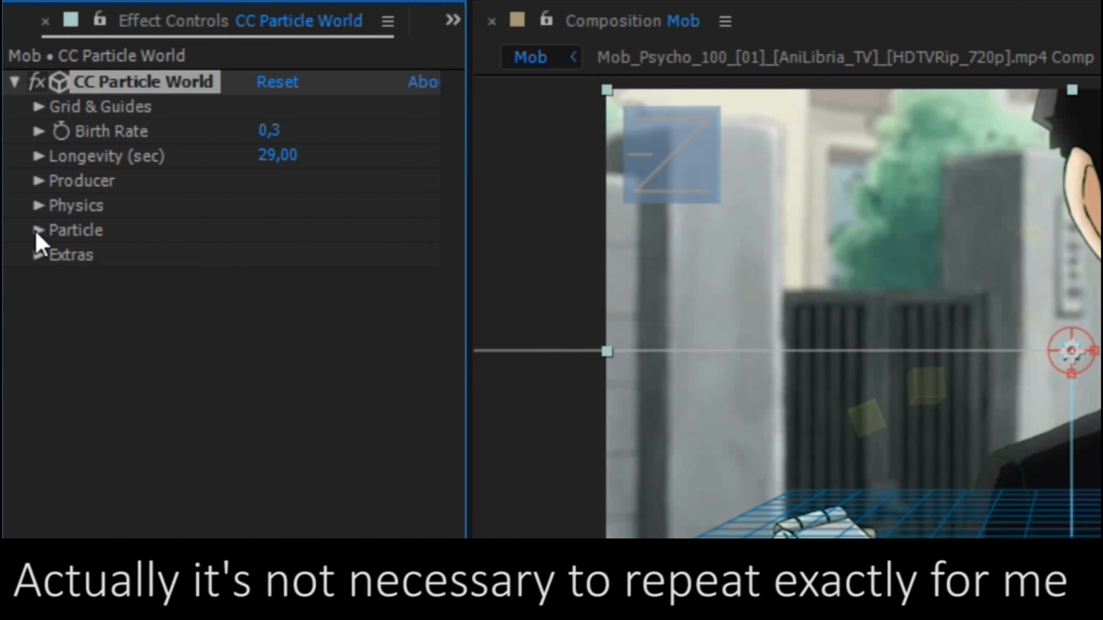
Set the particle Producer's Position X to 2.57, Position Y to -1.26 and Position Z to 0.38
{"action": "left_click", "coordinate": [33, 178]}
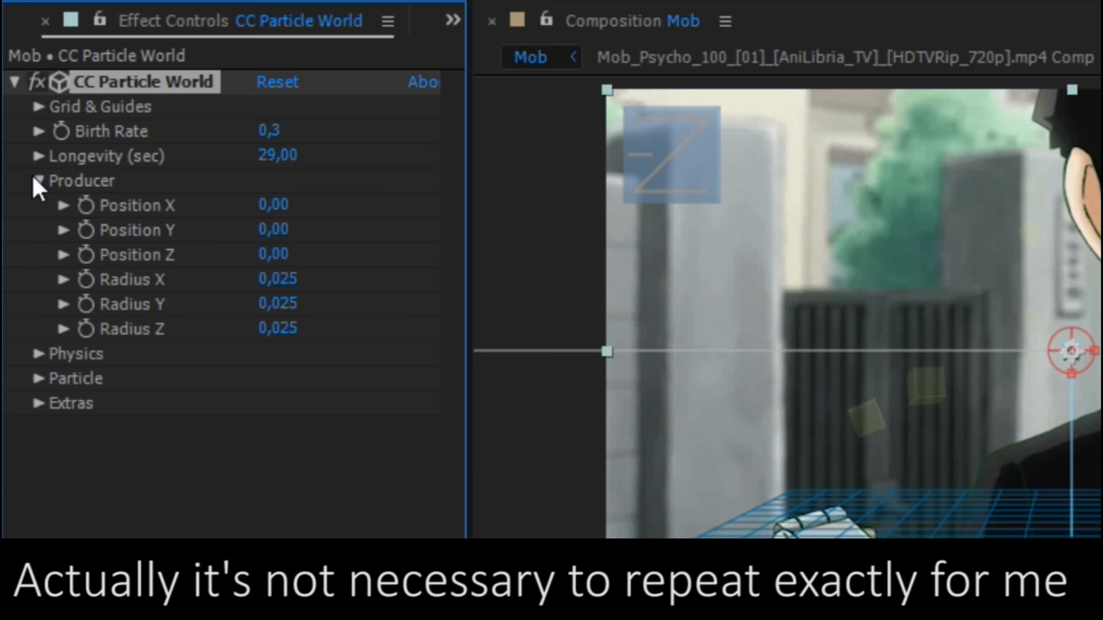
{"action": "left_click", "coordinate": [270, 205]}
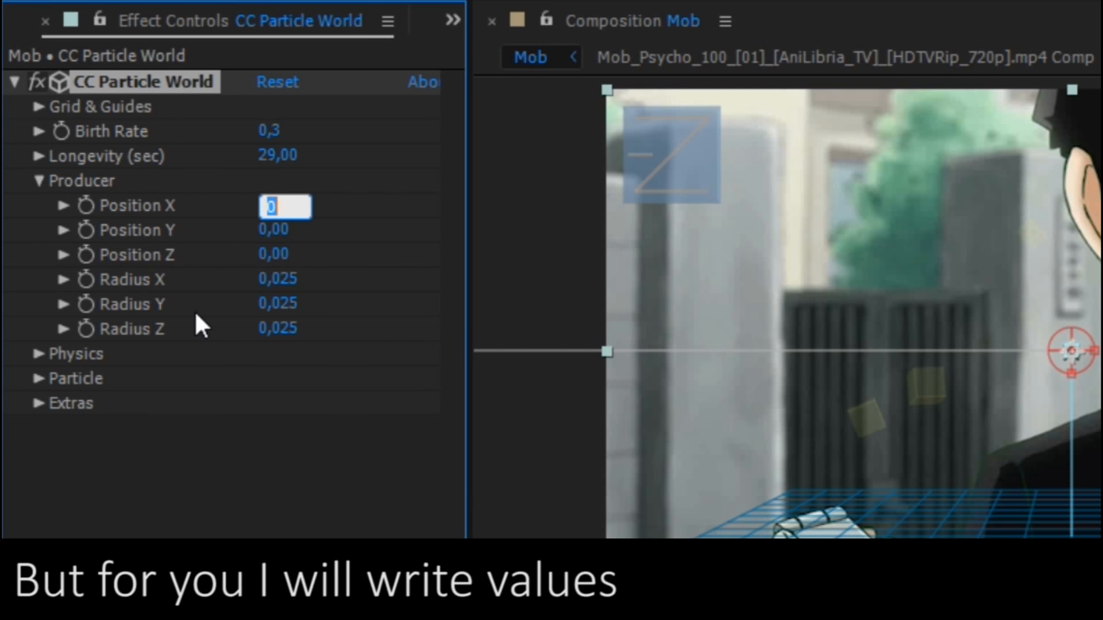
{"action": "type", "text": "2,57"}
{"action": "key", "text": "Return"}
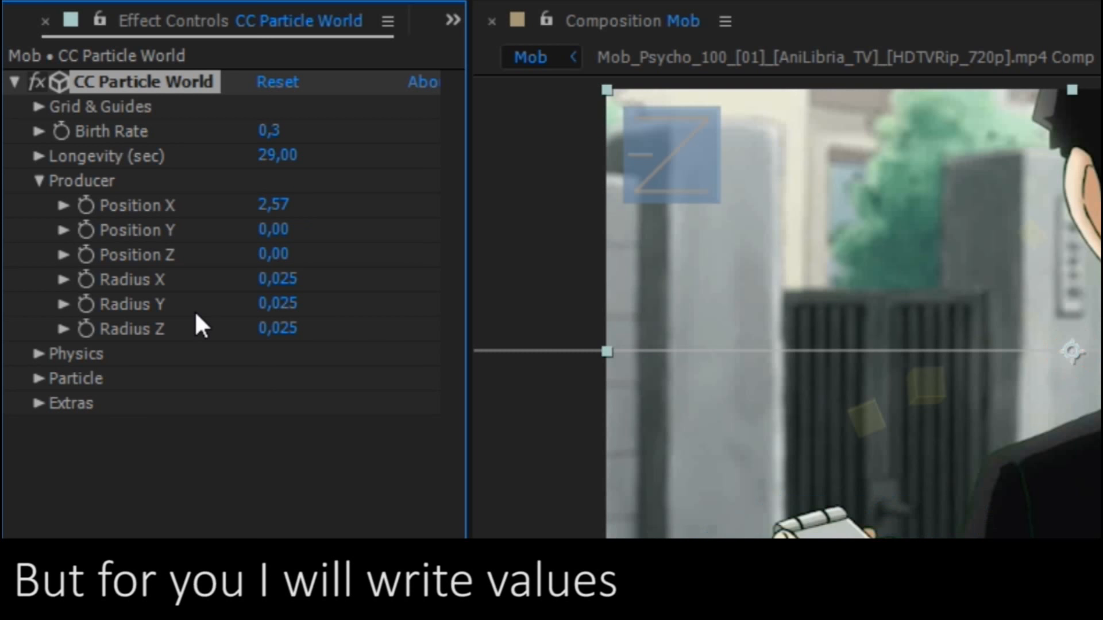
{"action": "left_click", "coordinate": [266, 231]}
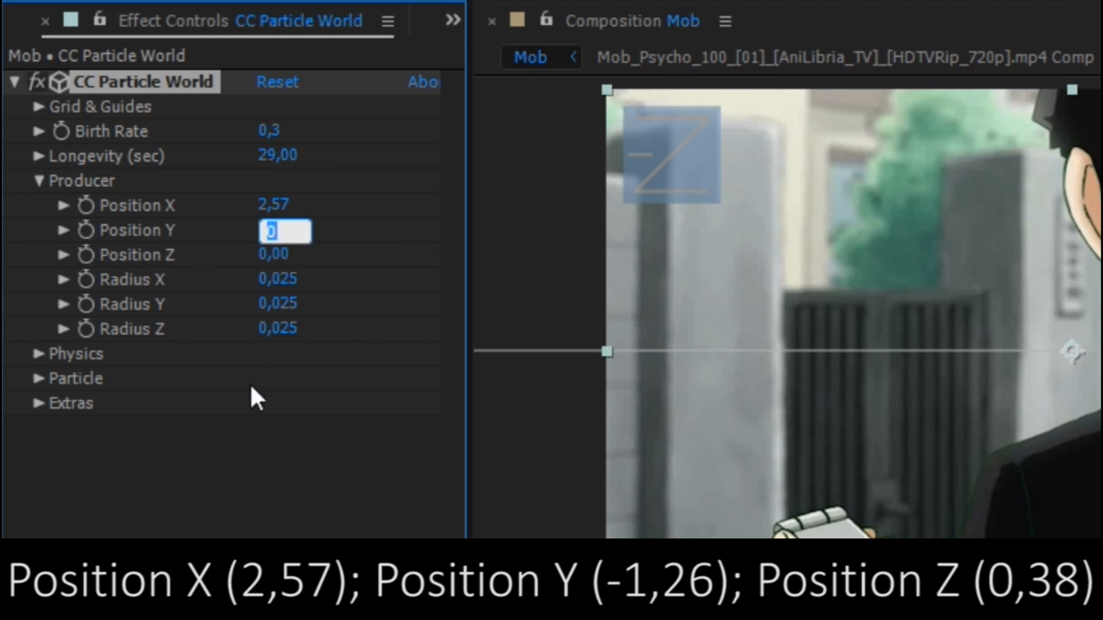
{"action": "type", "text": "-1.26"}
{"action": "key", "text": "Return"}
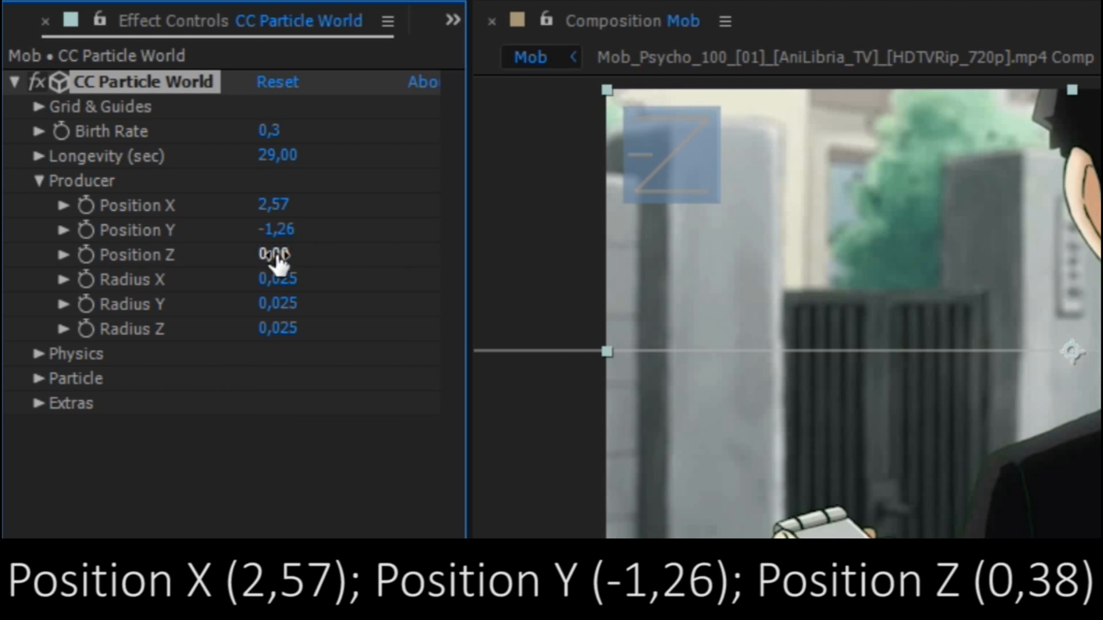
{"action": "left_click_drag", "start_coordinate": [275, 262], "coordinate": [336, 260]}
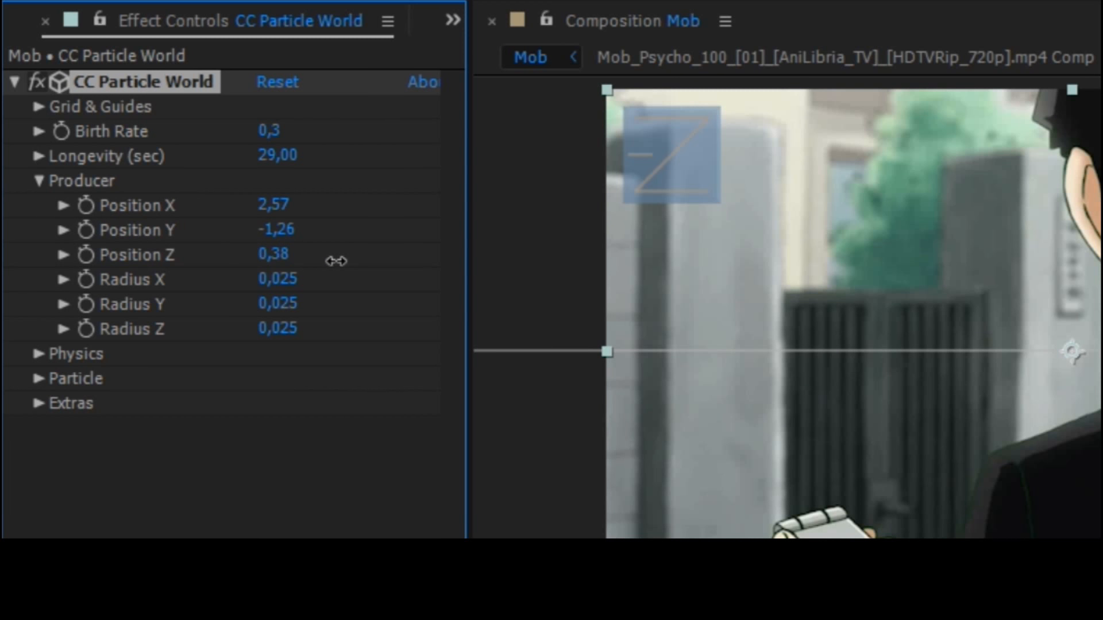
Set the Producer's Radius X to 5.885, Radius Y to 3.335 and Radius Z to 0
{"action": "left_click", "coordinate": [292, 279]}
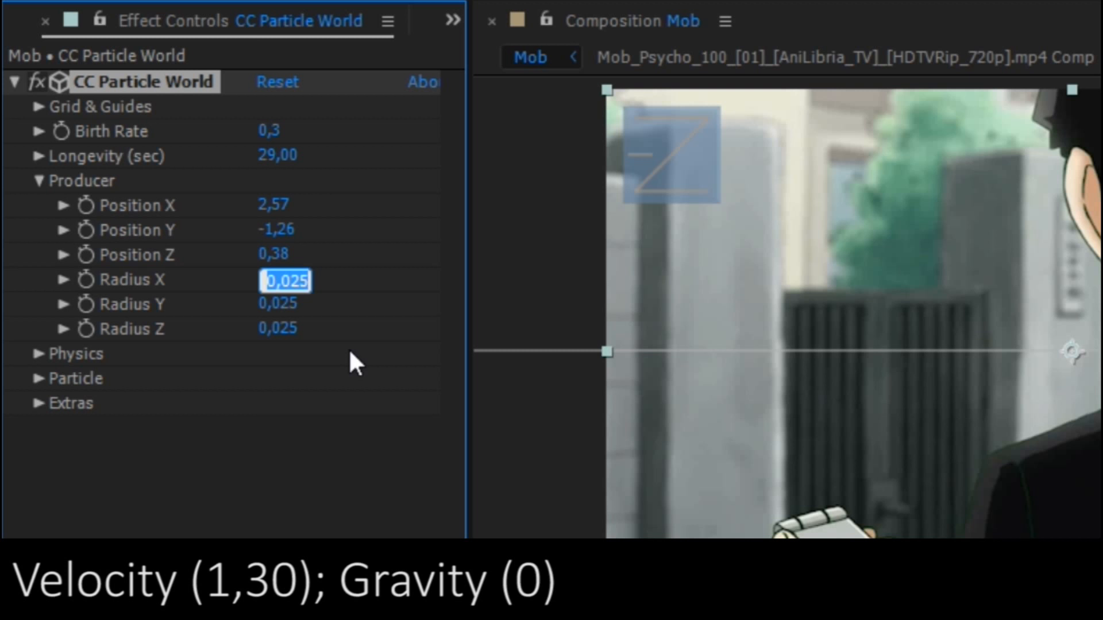
{"action": "type", "text": "5.885"}
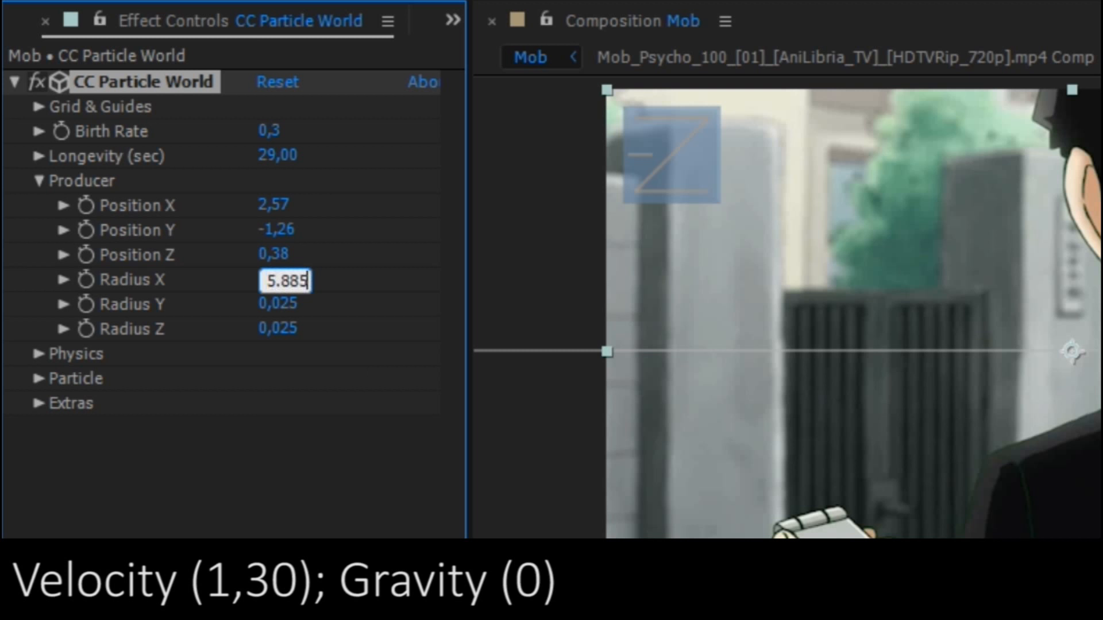
{"action": "key", "text": "Return"}
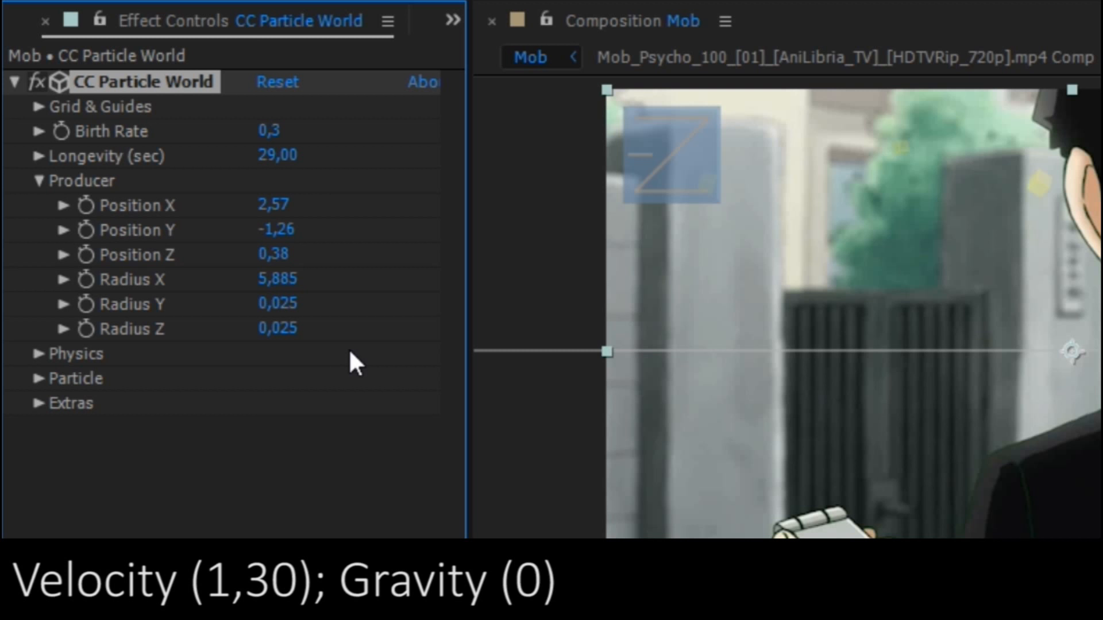
{"action": "left_click", "coordinate": [284, 303]}
{"action": "type", "text": "3,335"}
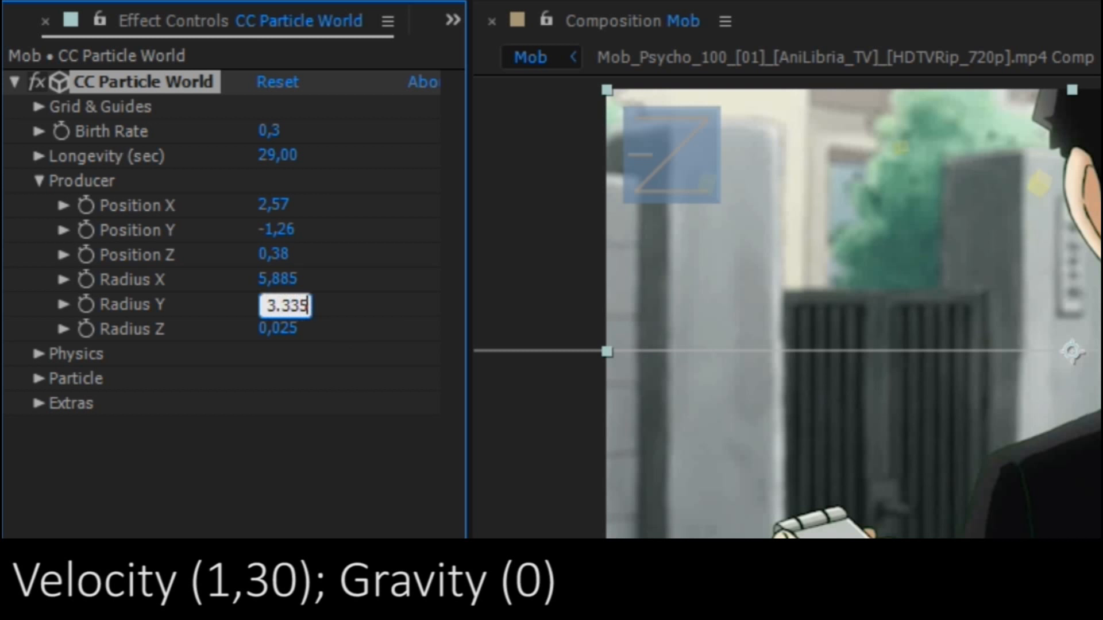
{"action": "key", "text": "Return"}
{"action": "left_click_drag", "start_coordinate": [259, 332], "coordinate": [35, 371]}
Set the CC Particle World Physics Velocity to 1.30 and Gravity to 0, then collapse the Physics settings
{"action": "left_click", "coordinate": [38, 353]}
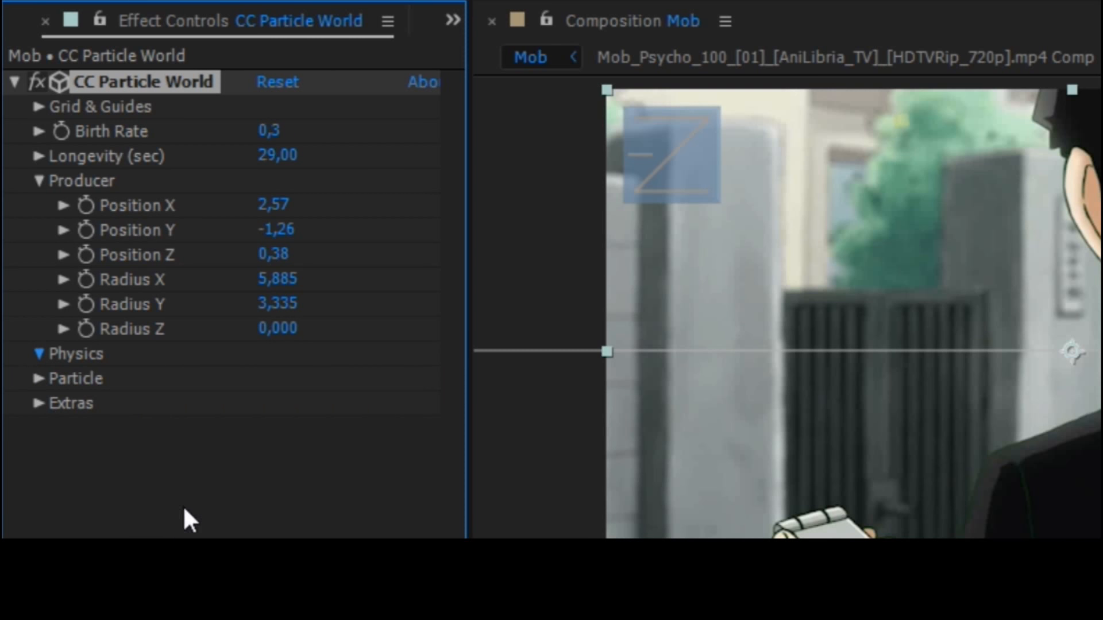
{"action": "left_click", "coordinate": [284, 402]}
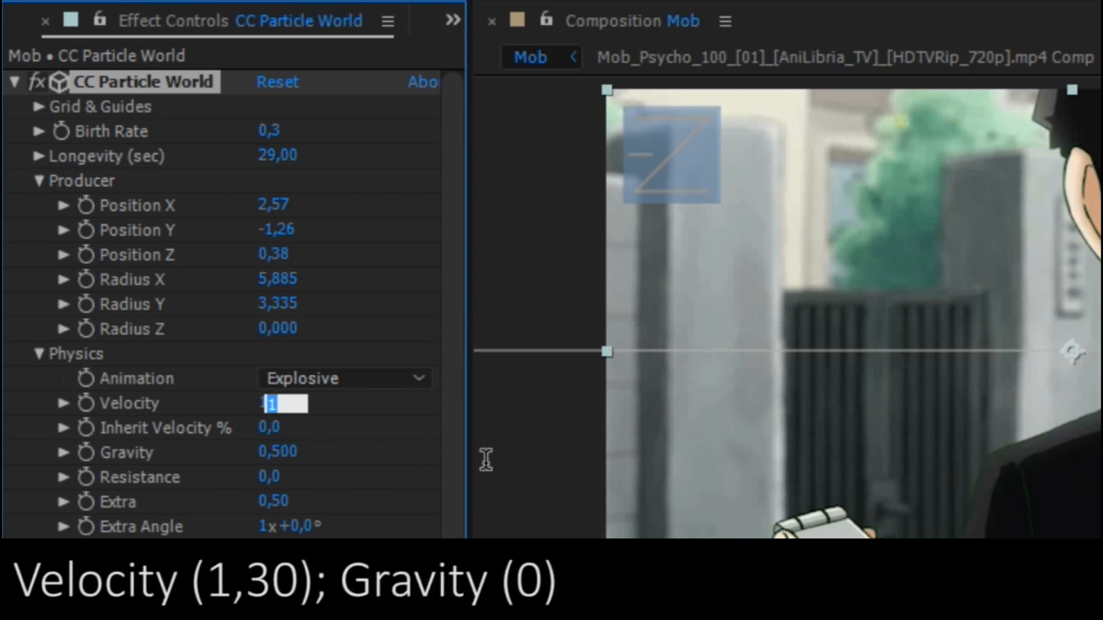
{"action": "type", "text": "1"}
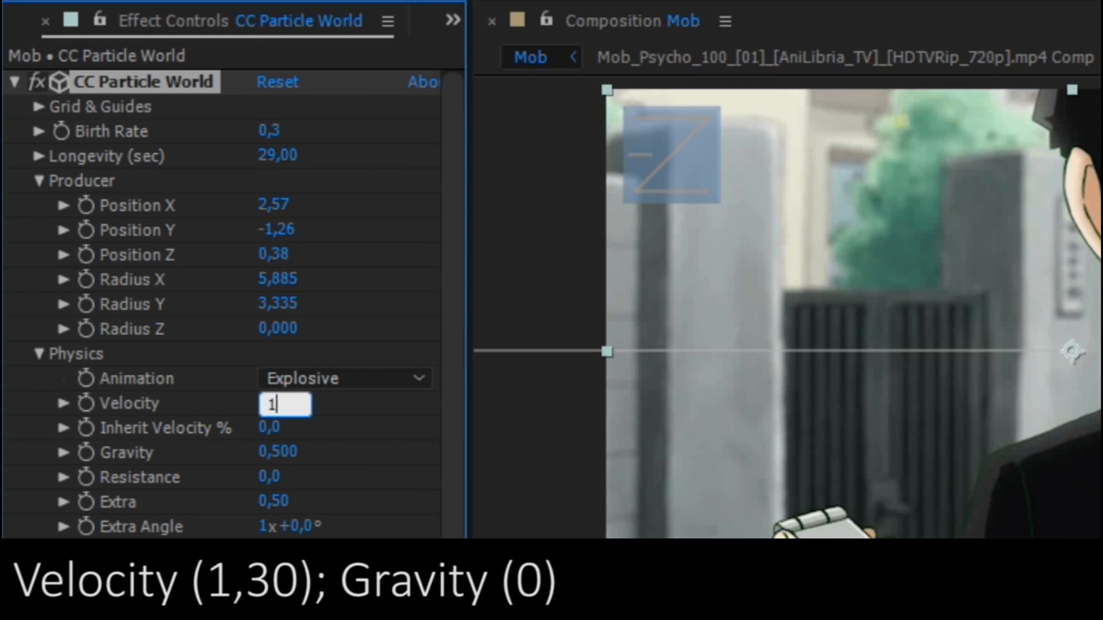
{"action": "type", "text": ".30"}
{"action": "key", "text": "Return"}
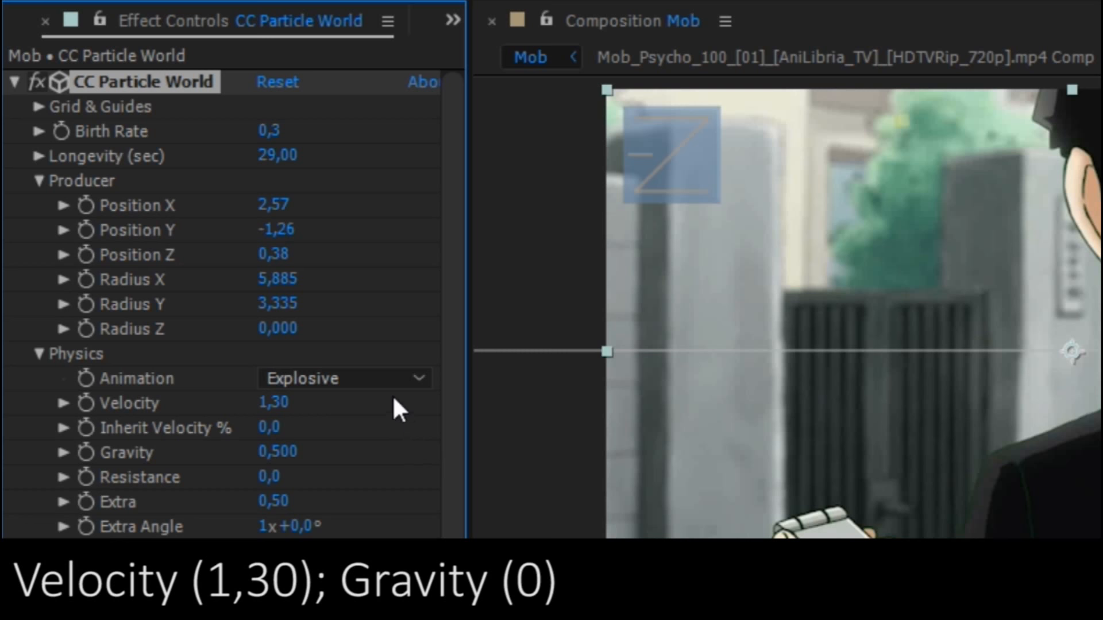
{"action": "left_click", "coordinate": [290, 453]}
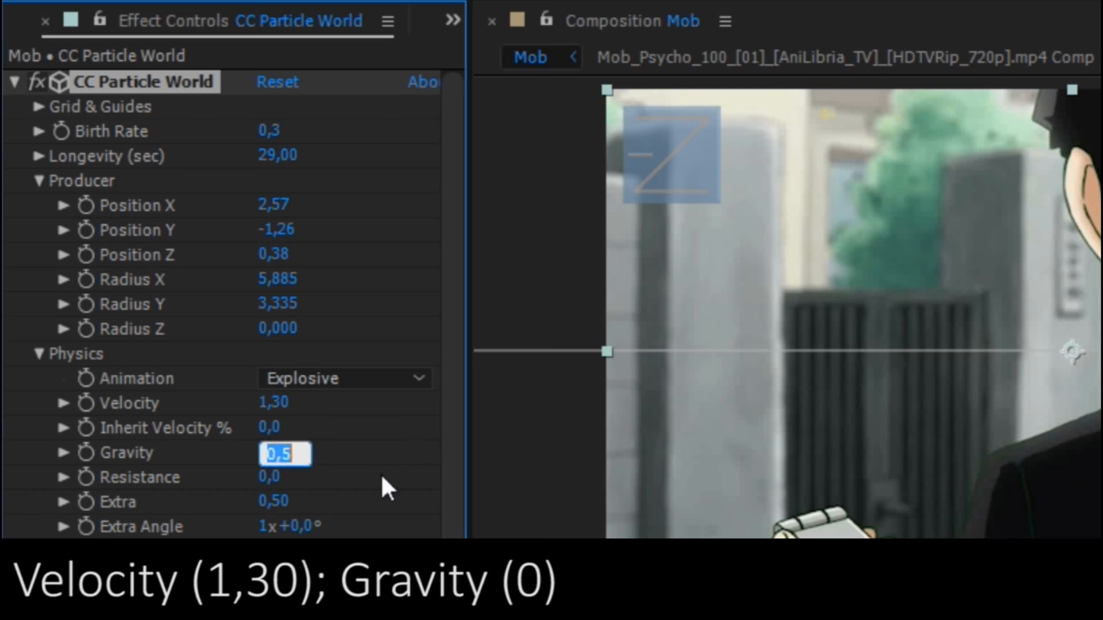
{"action": "type", "text": "0"}
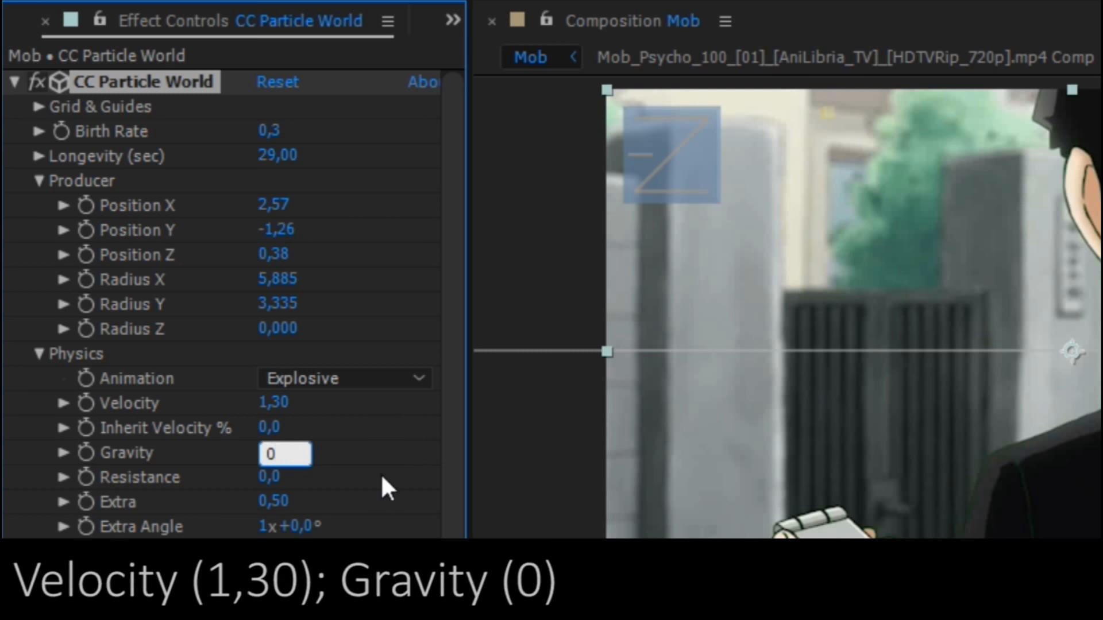
{"action": "key", "text": "Return"}
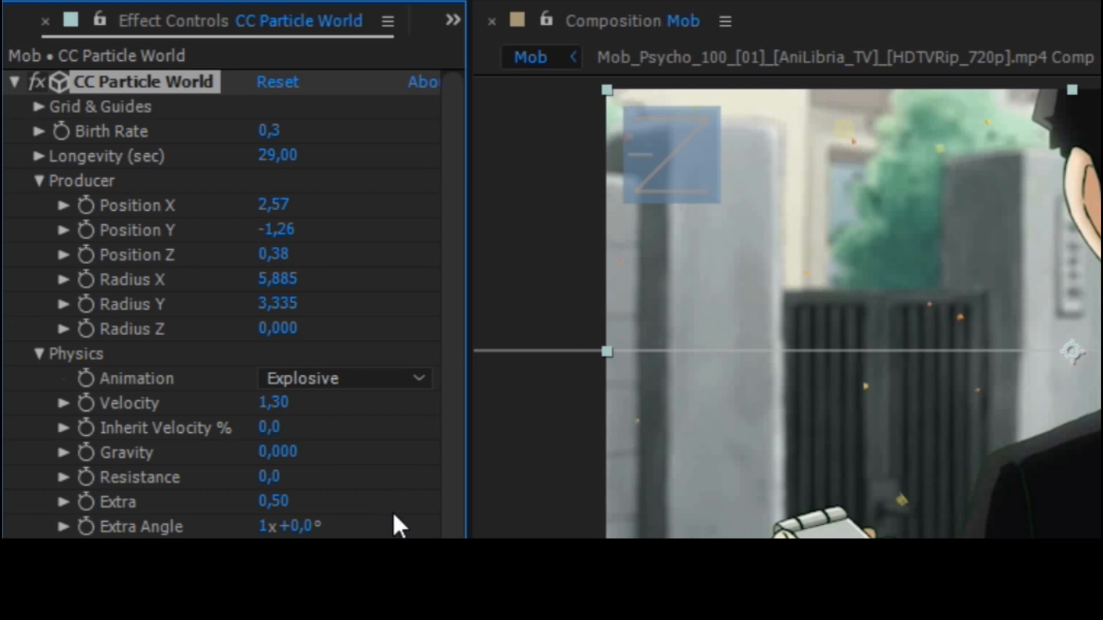
{"action": "left_click", "coordinate": [32, 392]}
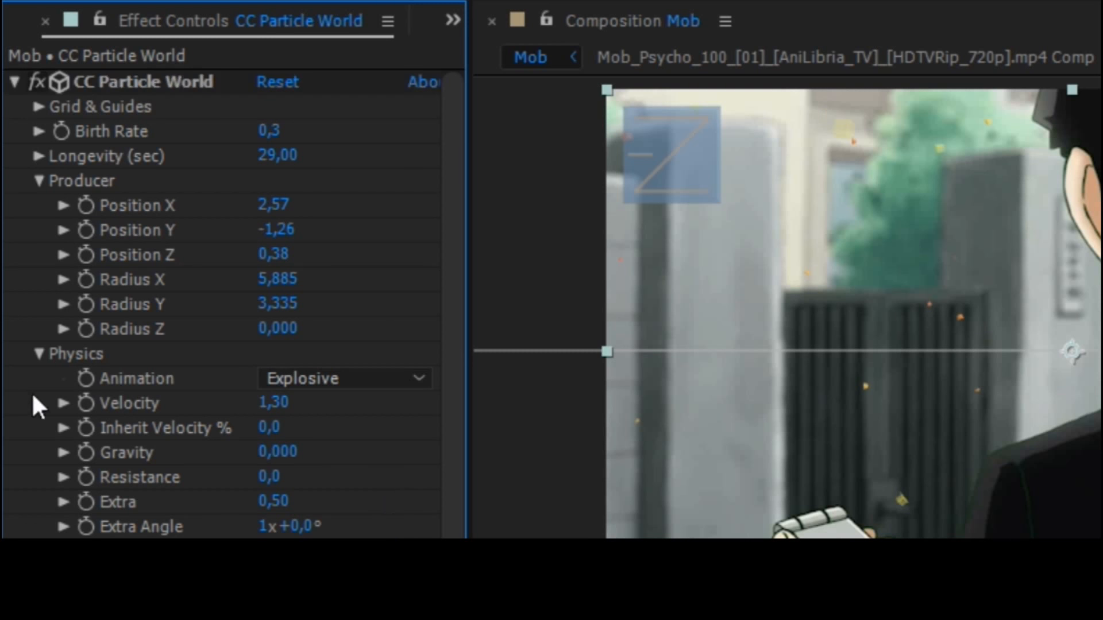
{"action": "left_click", "coordinate": [36, 353]}
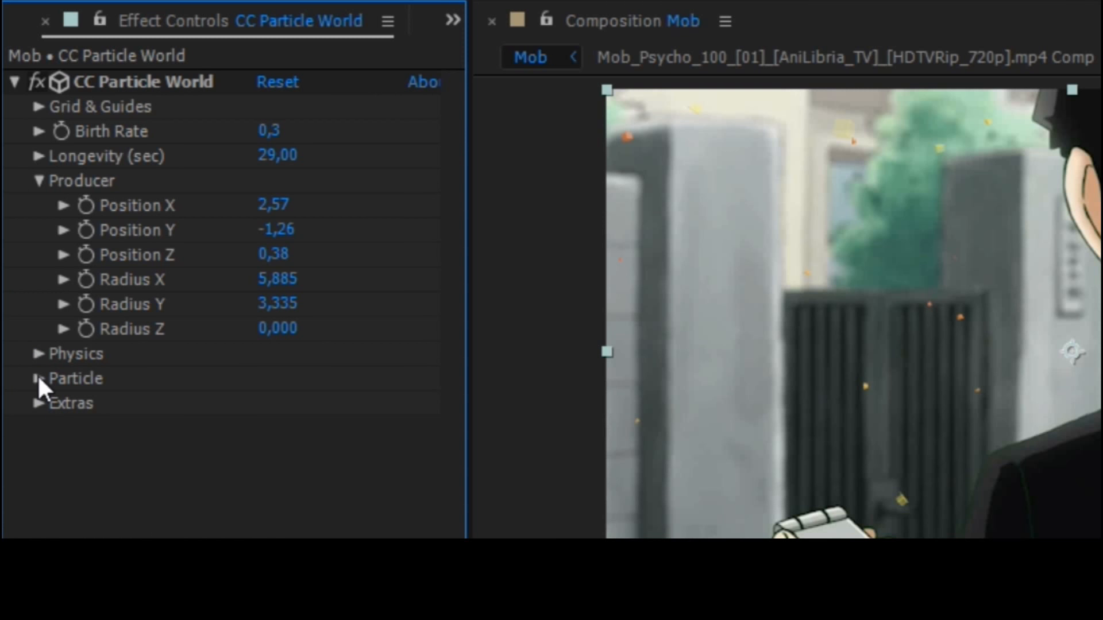
Set the cube particles' Rotation Speed to 19 and Initial Rotation to 31 in the Particle settings
{"action": "left_click", "coordinate": [37, 378]}
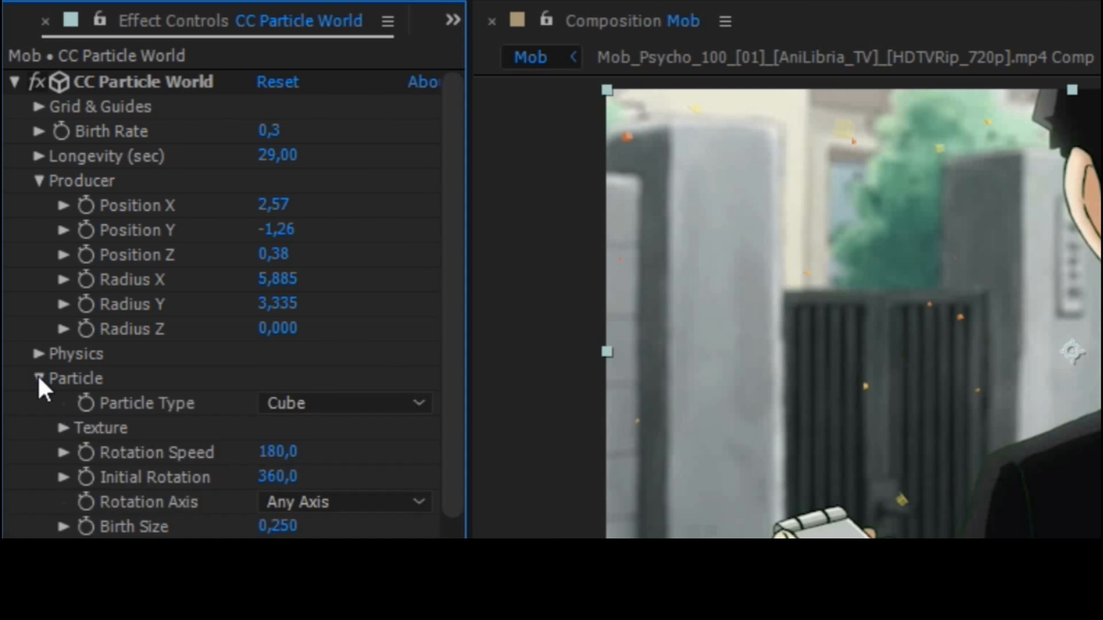
{"action": "scroll", "coordinate": [61, 328], "scroll_direction": "down", "scroll_amount": 3}
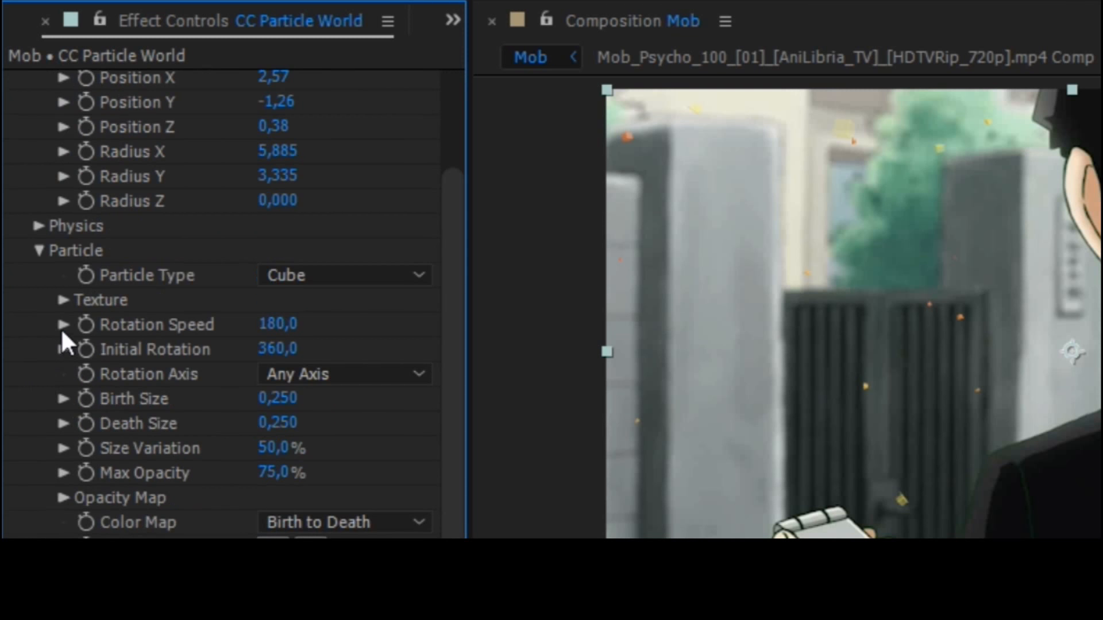
{"action": "left_click", "coordinate": [293, 325]}
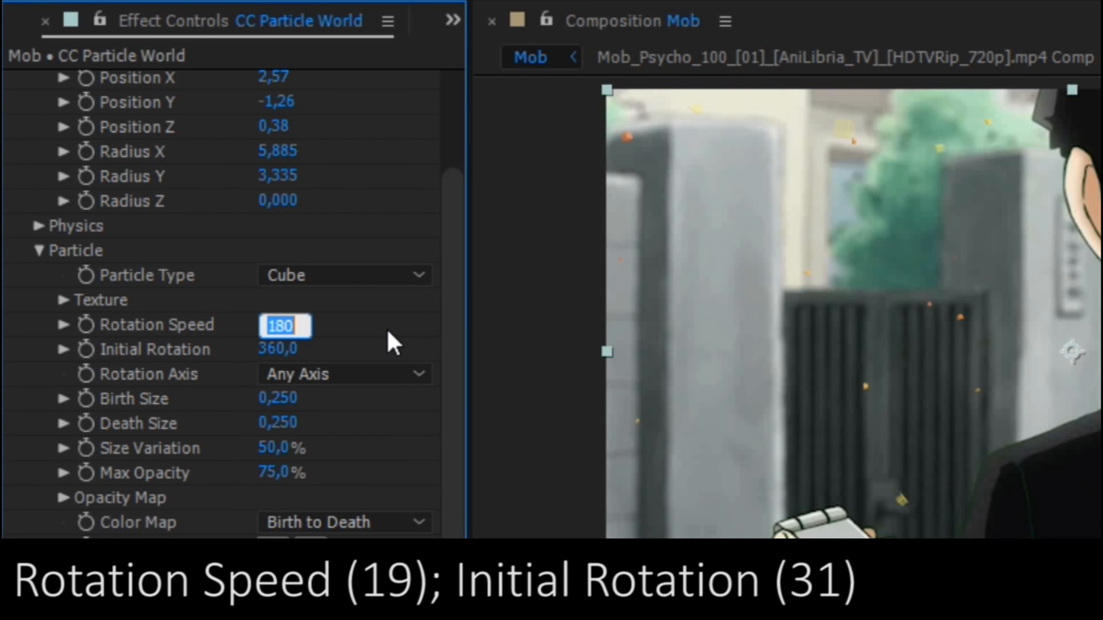
{"action": "type", "text": "19"}
{"action": "key", "text": "Return"}
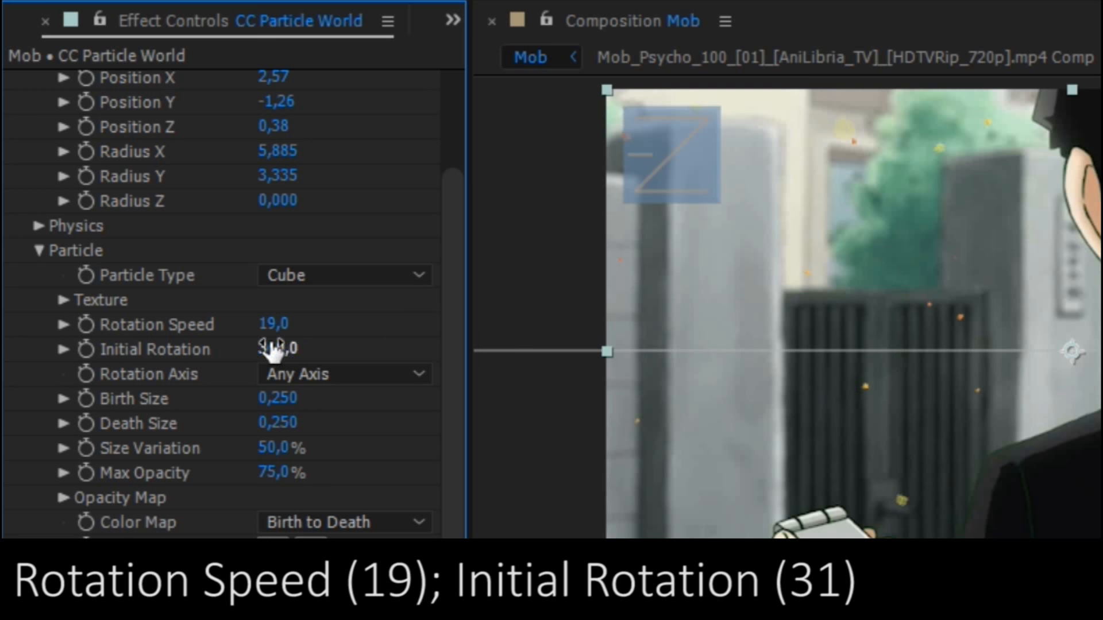
{"action": "left_click", "coordinate": [273, 348]}
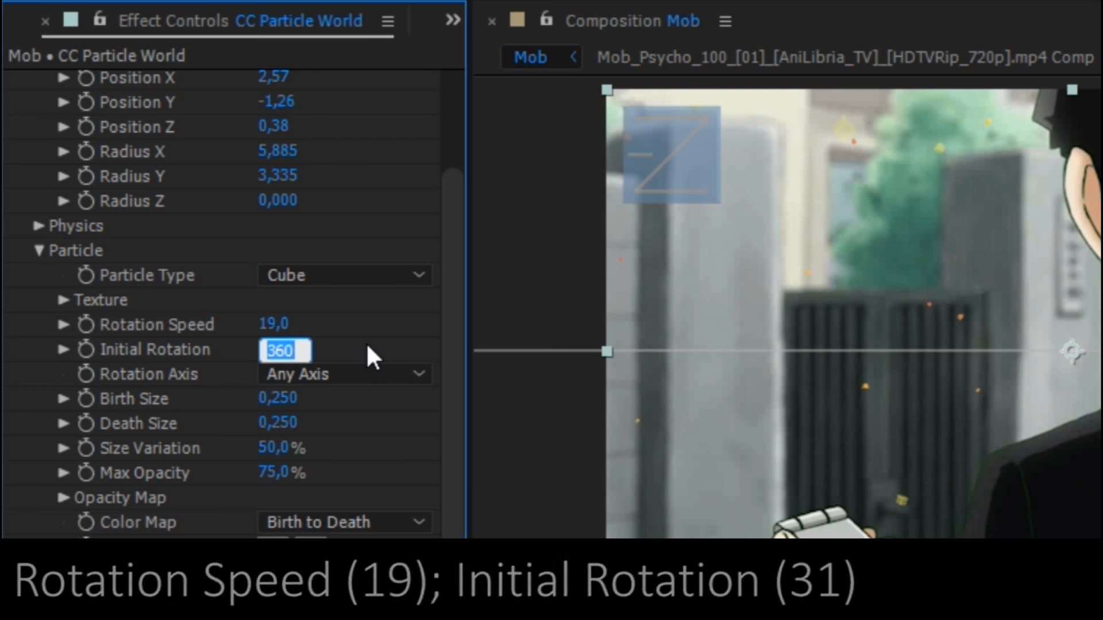
{"action": "type", "text": "32"}
{"action": "key", "text": "BackSpace"}
{"action": "type", "text": "1"}
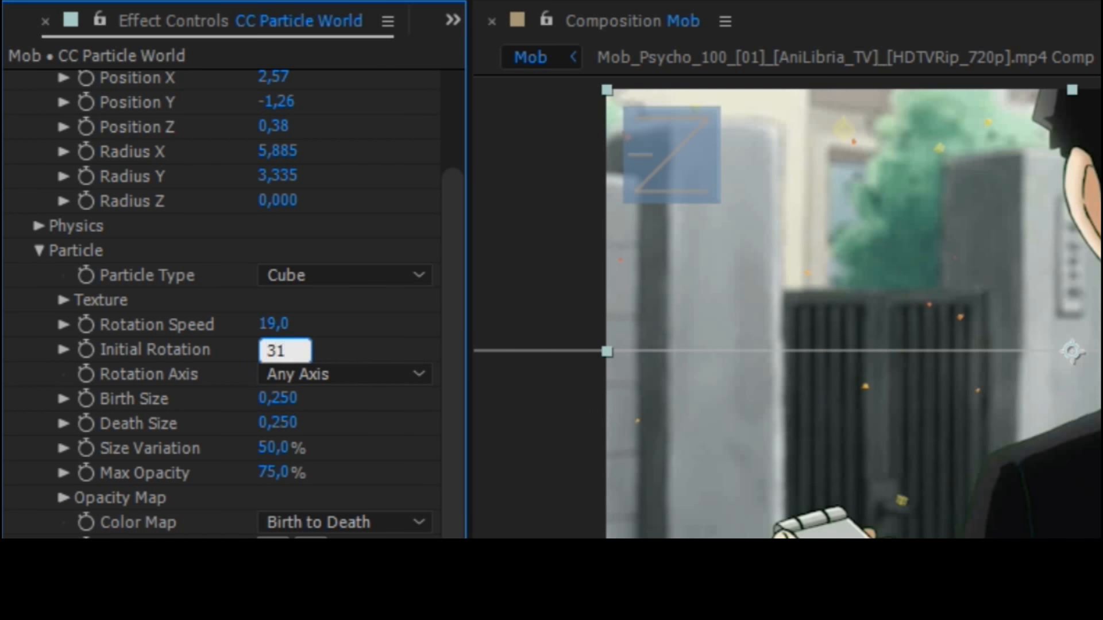
{"action": "key", "text": "Return"}
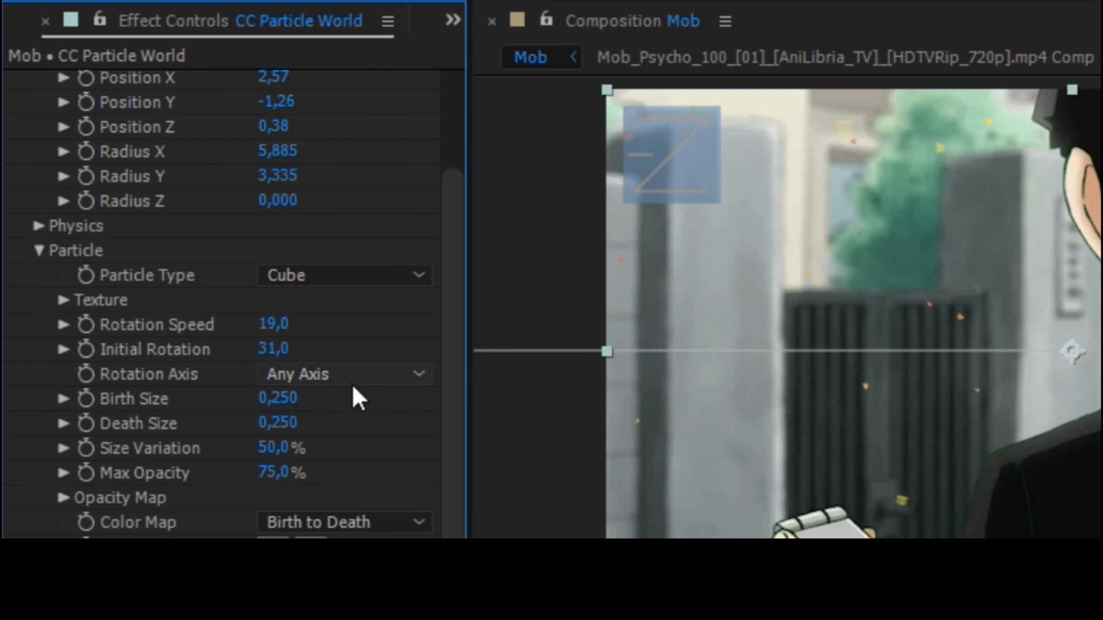
Set the particles' Birth Size to 1.560 and Death Size to 1.240
{"action": "left_click", "coordinate": [292, 397]}
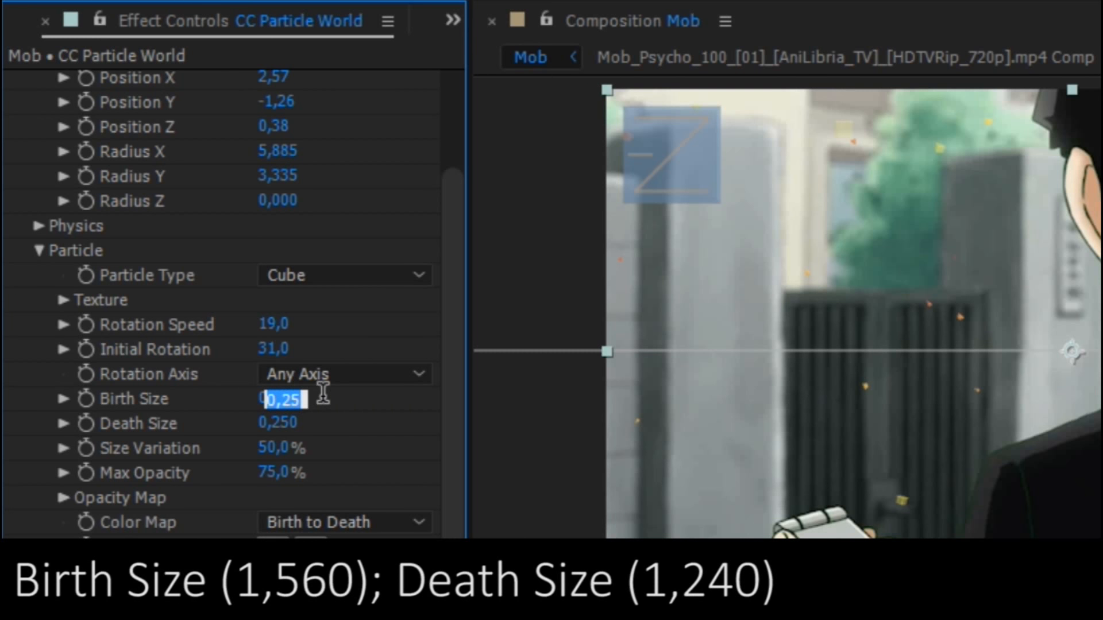
{"action": "type", "text": "1.560"}
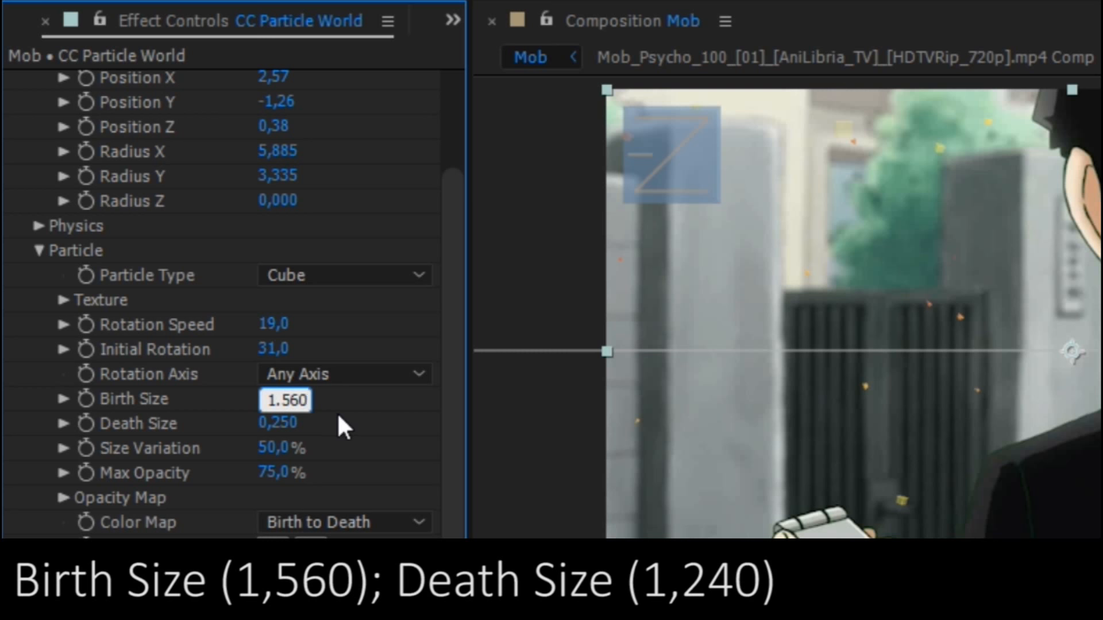
{"action": "key", "text": "Return"}
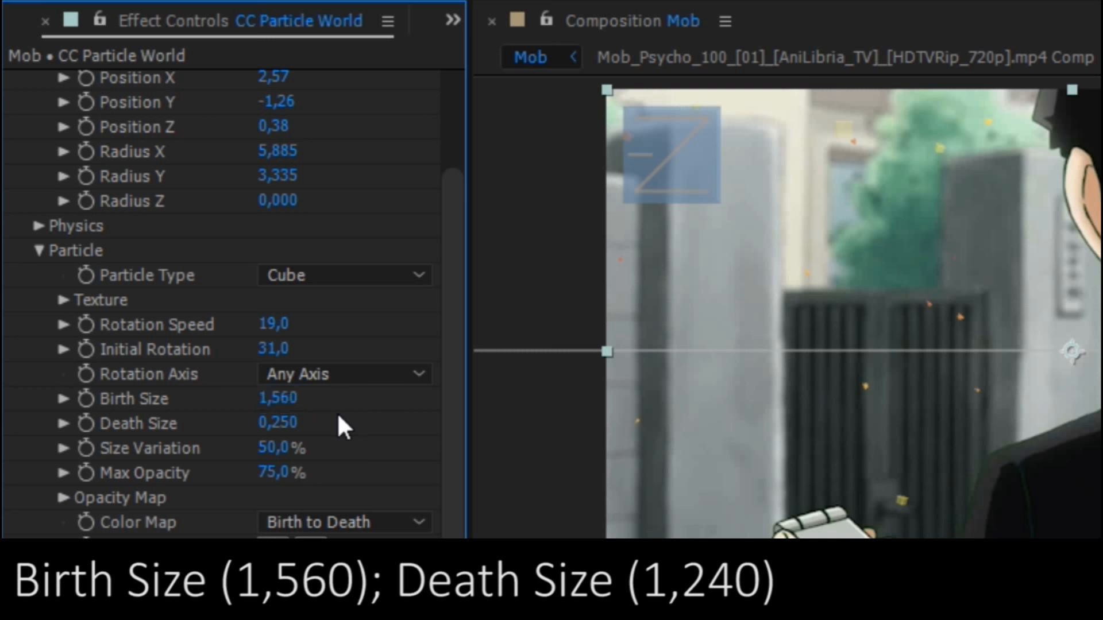
{"action": "left_click", "coordinate": [283, 425]}
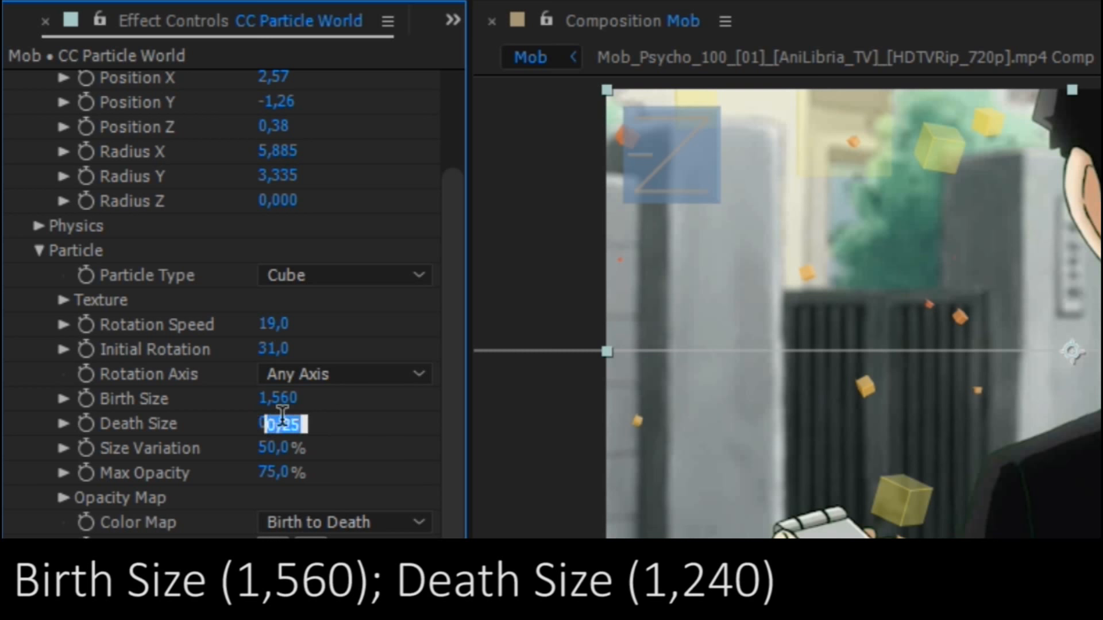
{"action": "type", "text": "1.24"}
{"action": "key", "text": "Return"}
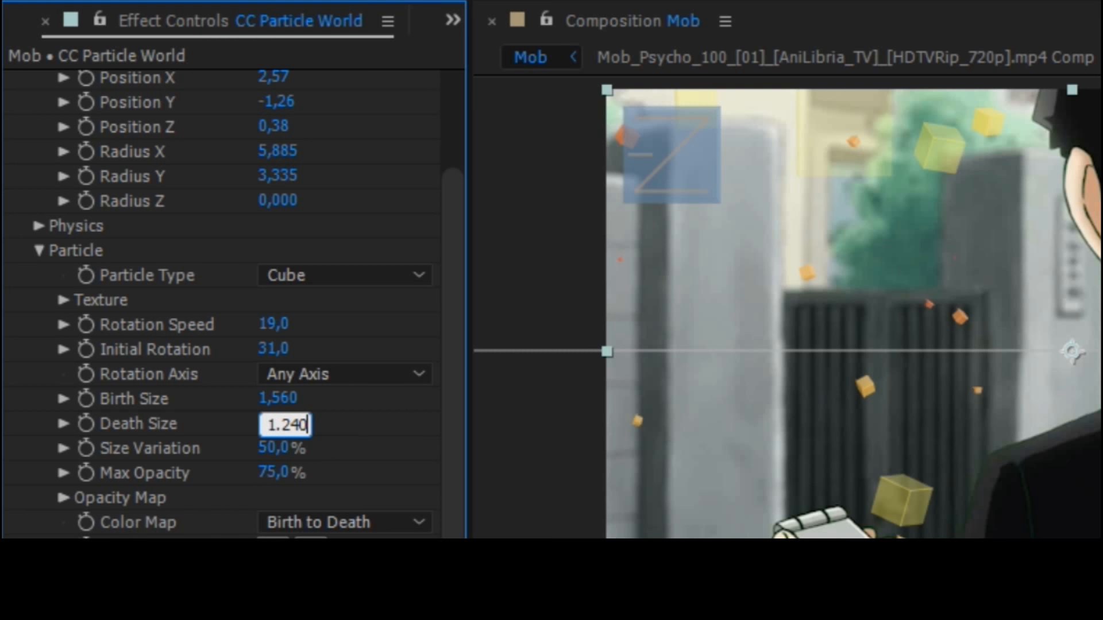
{"action": "left_click", "coordinate": [338, 428]}
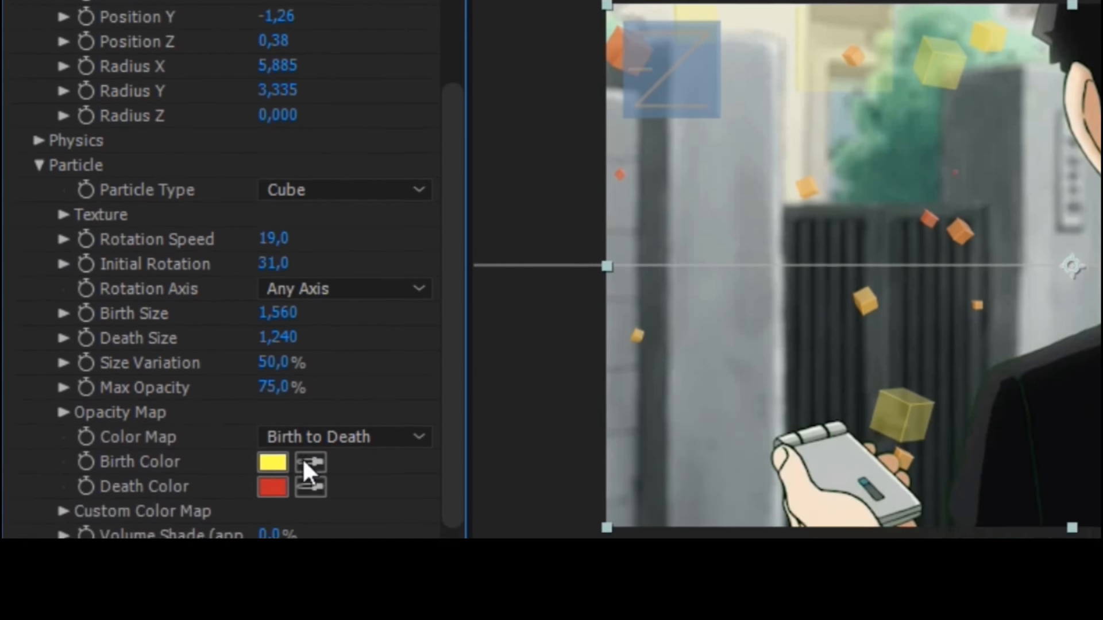
Change the particles' Birth Color to bright cyan and sample that same color for the Death Color
{"action": "left_click", "coordinate": [271, 461]}
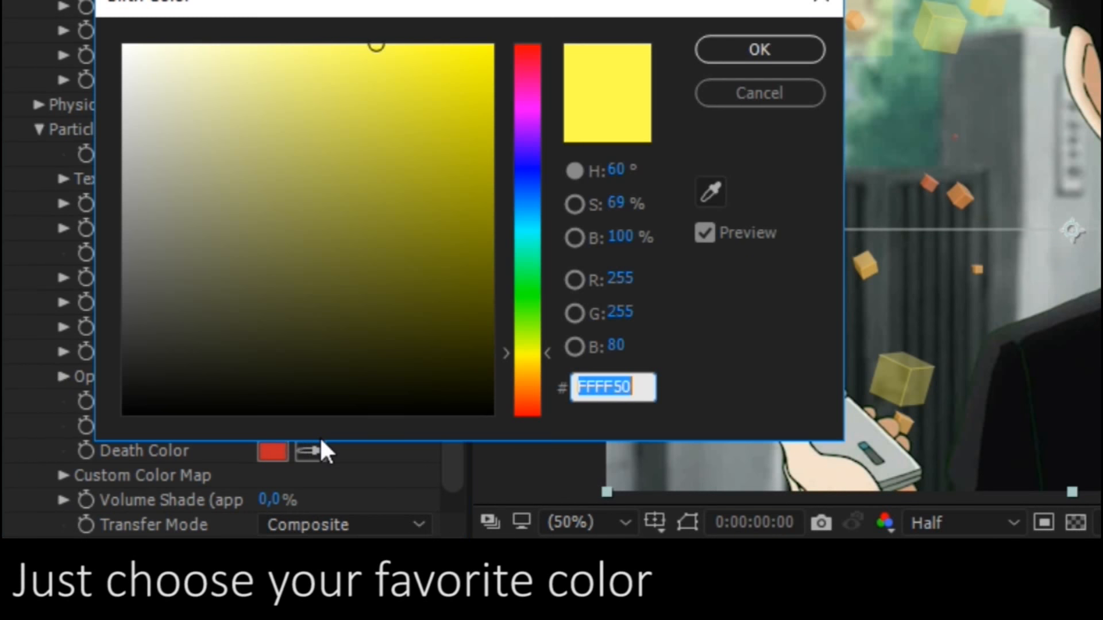
{"action": "left_click", "coordinate": [528, 230]}
{"action": "left_click_drag", "start_coordinate": [440, 186], "coordinate": [561, 12]}
{"action": "left_click", "coordinate": [731, 56]}
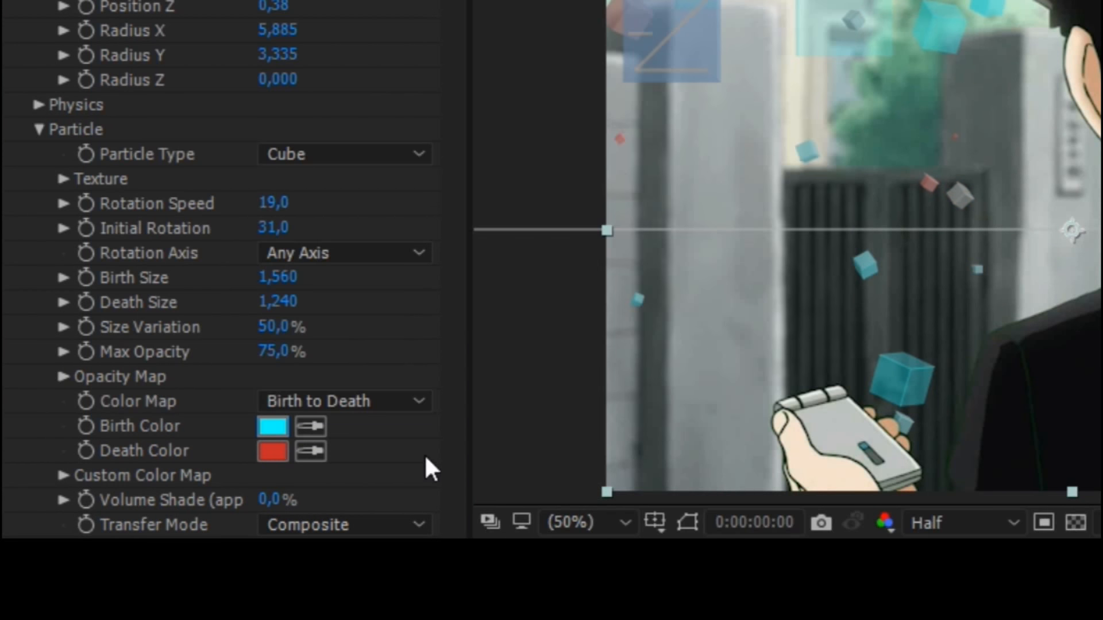
{"action": "left_click", "coordinate": [309, 452]}
{"action": "left_click", "coordinate": [274, 425]}
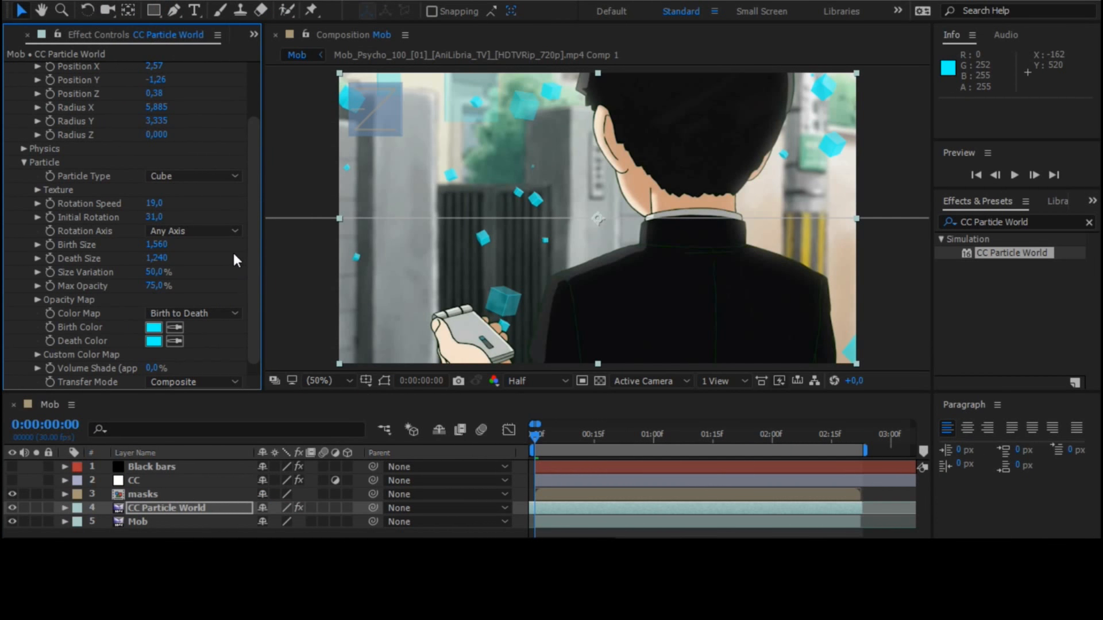
Collapse the whole CC Particle World effect in the effect settings
{"action": "scroll", "coordinate": [253, 190], "scroll_direction": "up", "scroll_amount": 1}
{"action": "scroll", "coordinate": [254, 161], "scroll_direction": "up", "scroll_amount": 4}
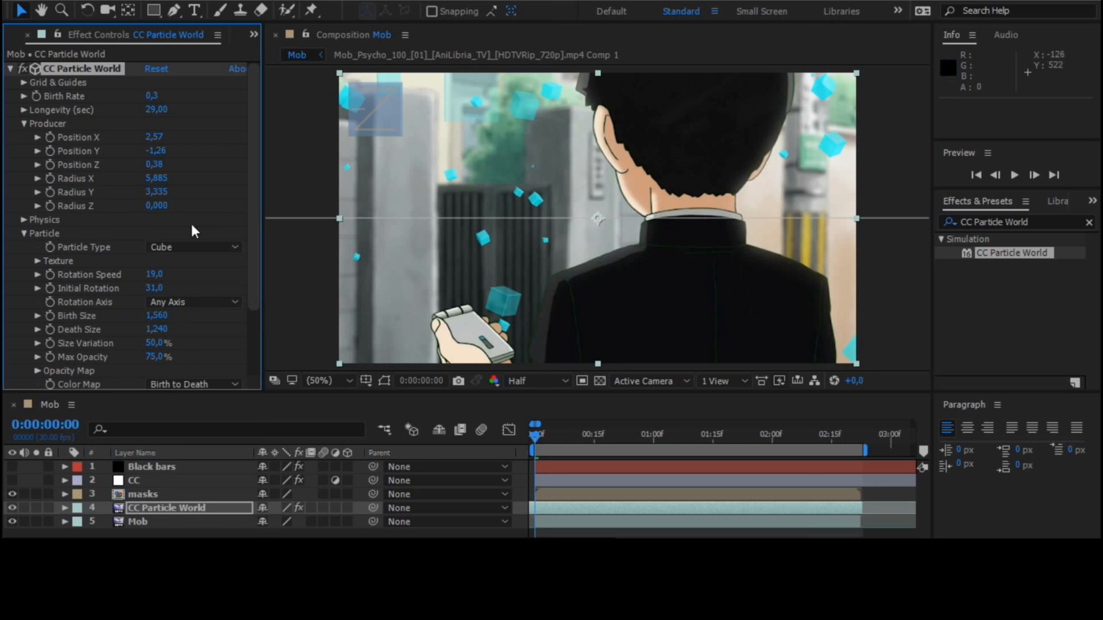
{"action": "left_click", "coordinate": [11, 72]}
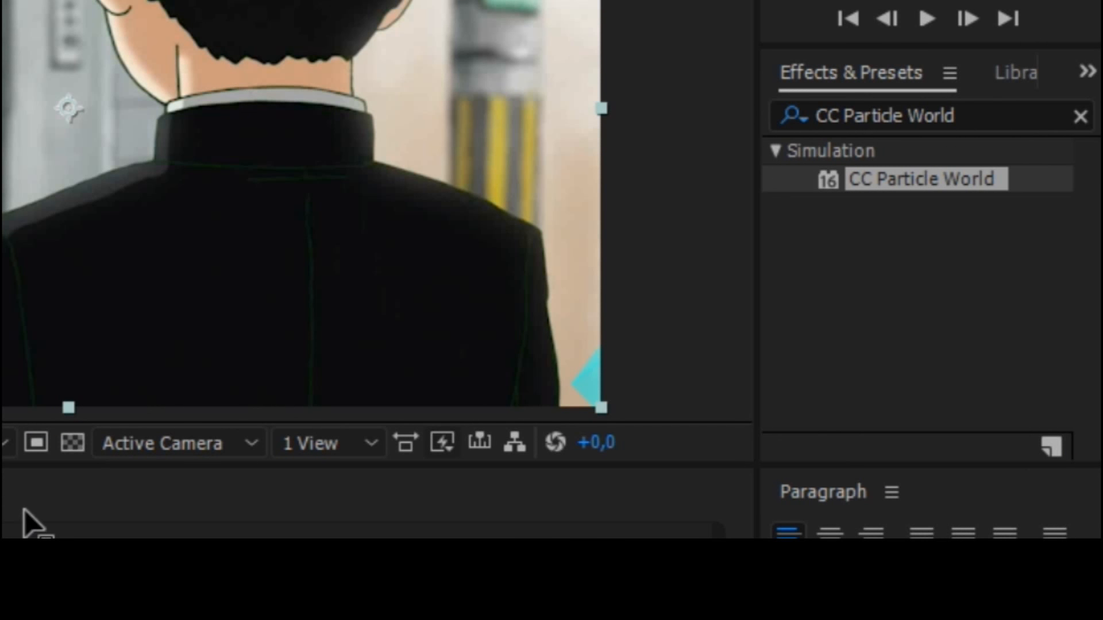
Search the effects for GLOW and apply Sapphire Lighting's S_Glow to the CC Particle World layer
{"action": "left_click", "coordinate": [995, 113]}
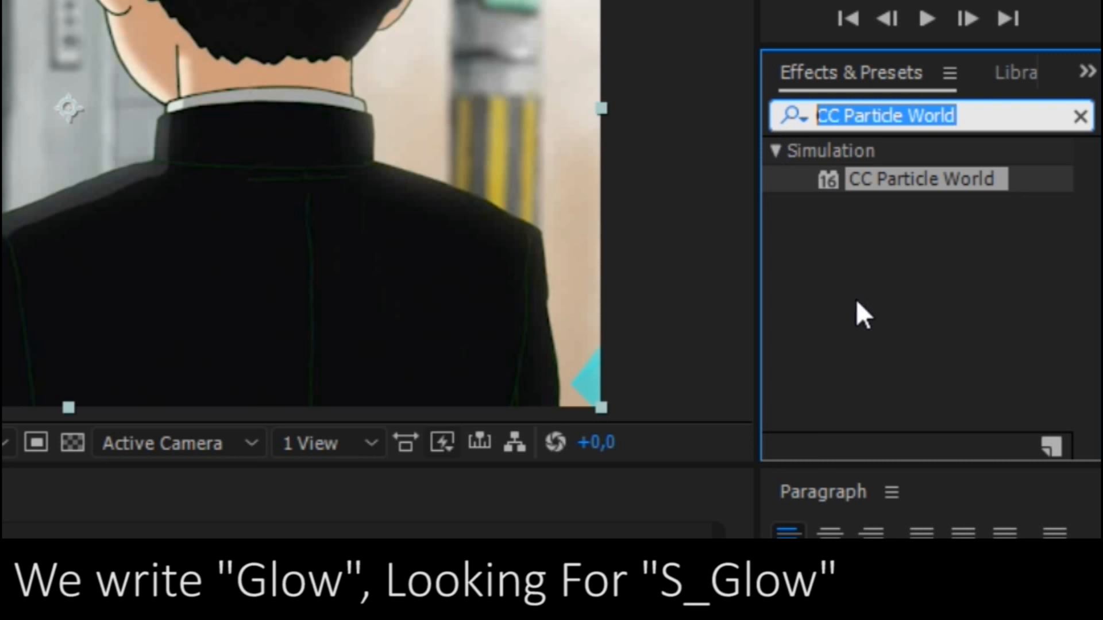
{"action": "type", "text": "G"}
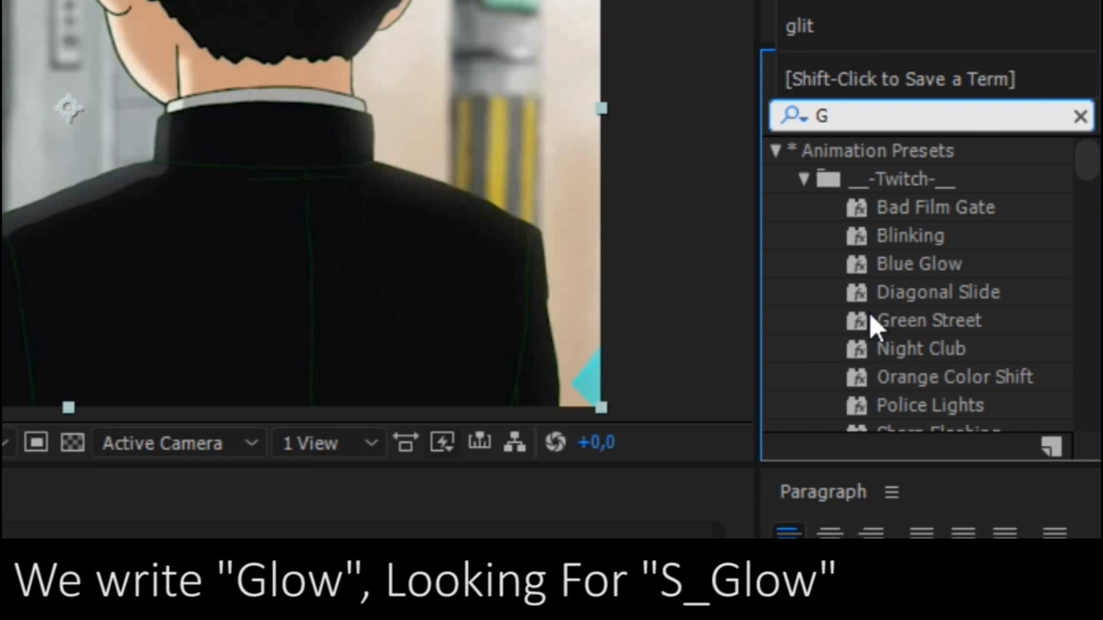
{"action": "type", "text": "LOW"}
{"action": "scroll", "coordinate": [1078, 196], "scroll_direction": "down", "scroll_amount": 2}
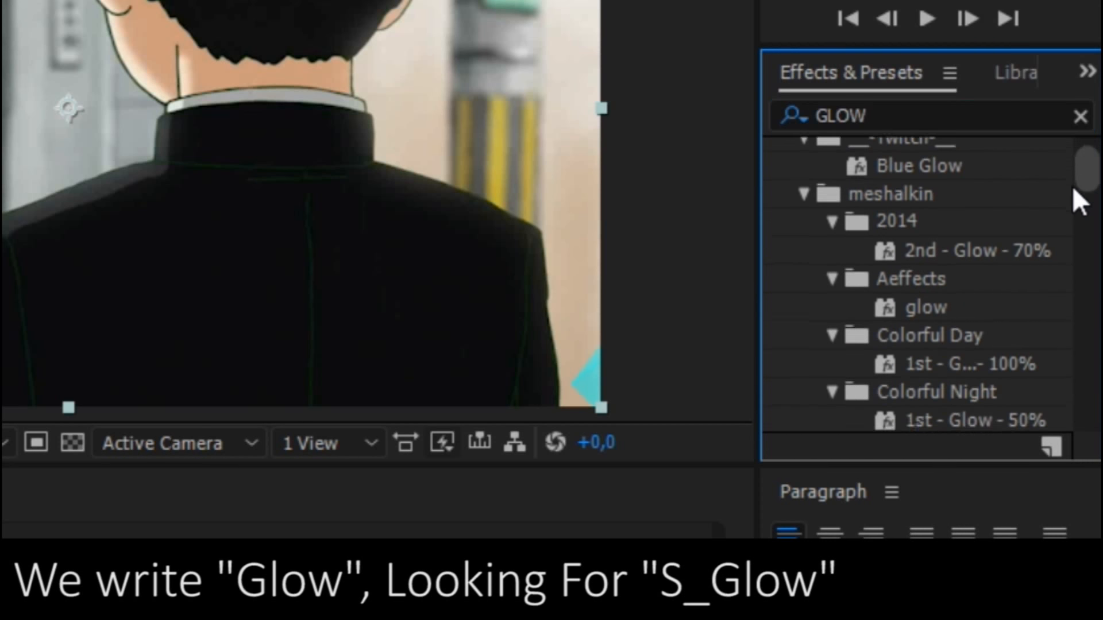
{"action": "left_click_drag", "start_coordinate": [1074, 190], "coordinate": [1074, 323]}
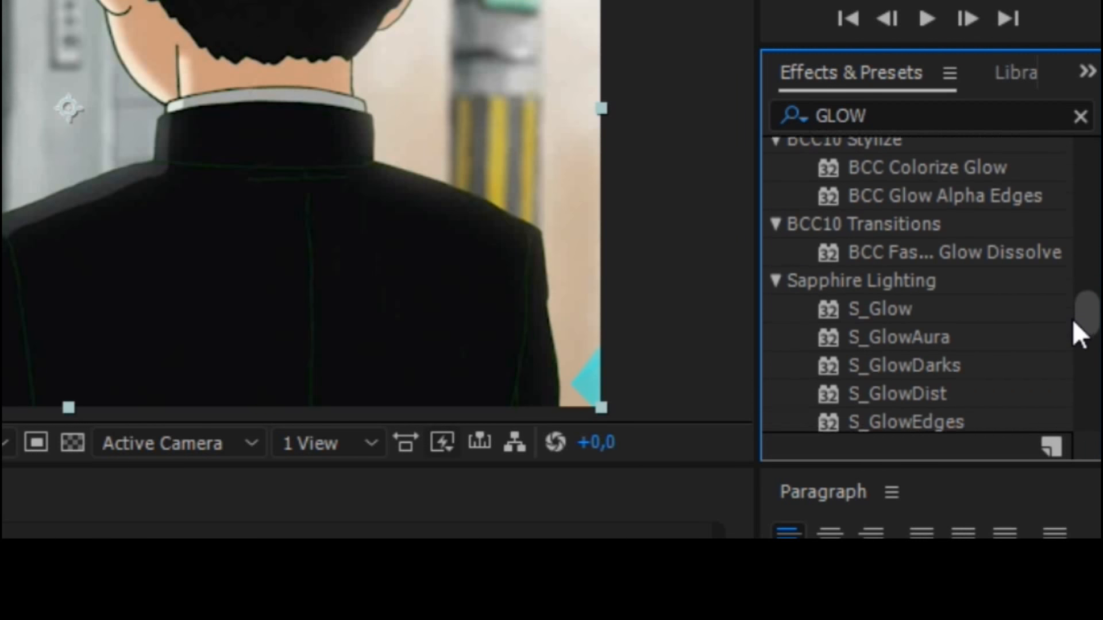
{"action": "scroll", "coordinate": [953, 305], "scroll_direction": "down", "scroll_amount": 1}
{"action": "left_click_drag", "start_coordinate": [879, 281], "coordinate": [665, 506]}
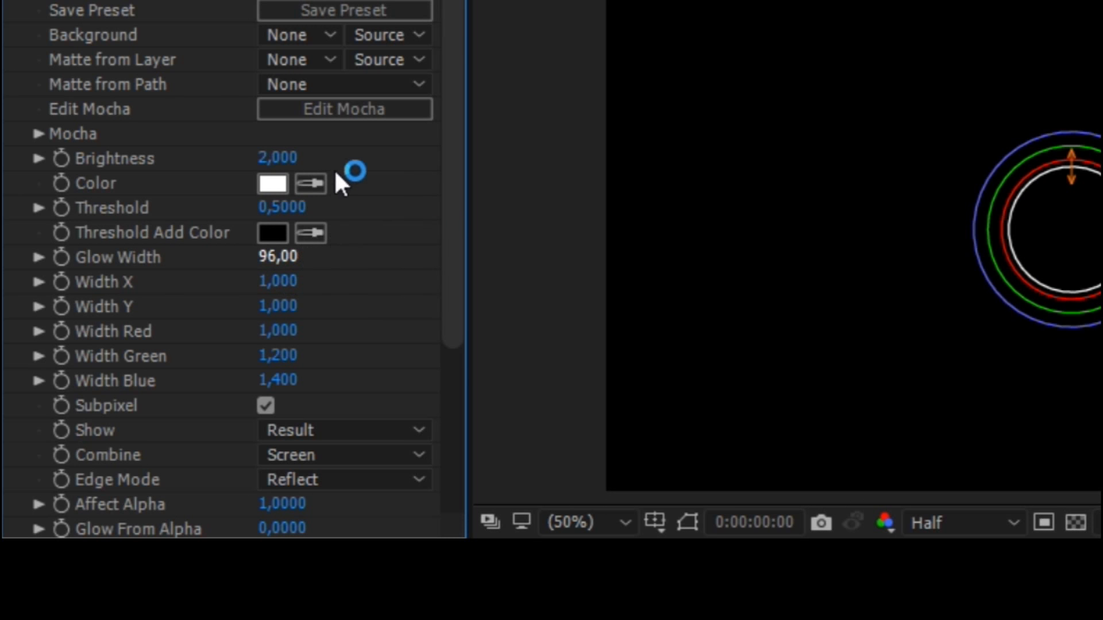
Set S_Glow's Brightness to 3.810 and Glow Width to 13, and switch the effect on
{"action": "left_click", "coordinate": [278, 158]}
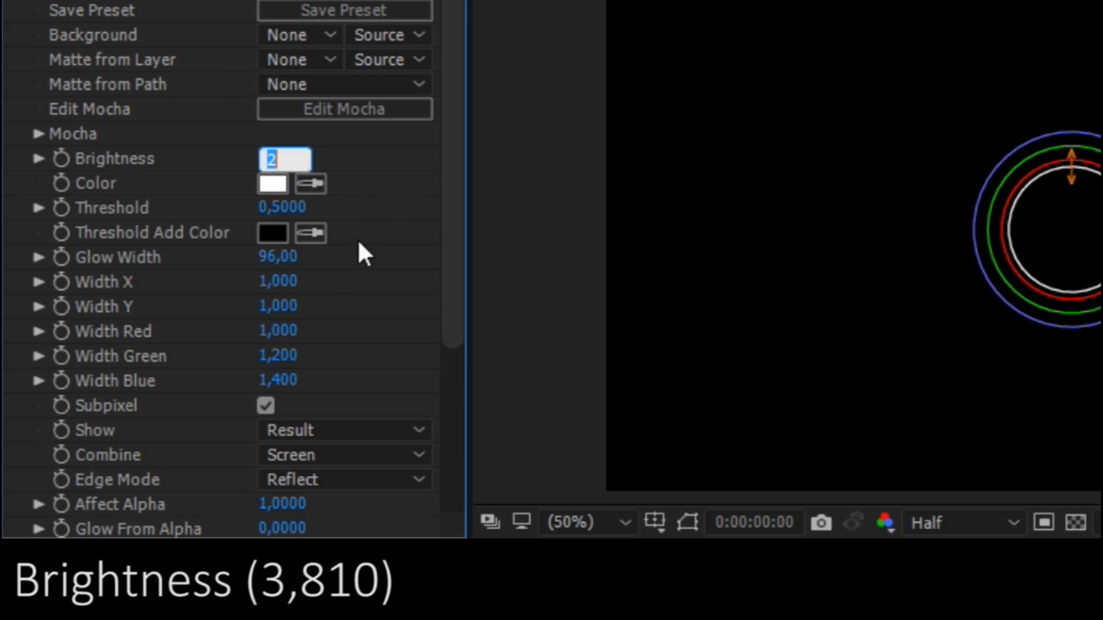
{"action": "type", "text": "3.810"}
{"action": "key", "text": "Return"}
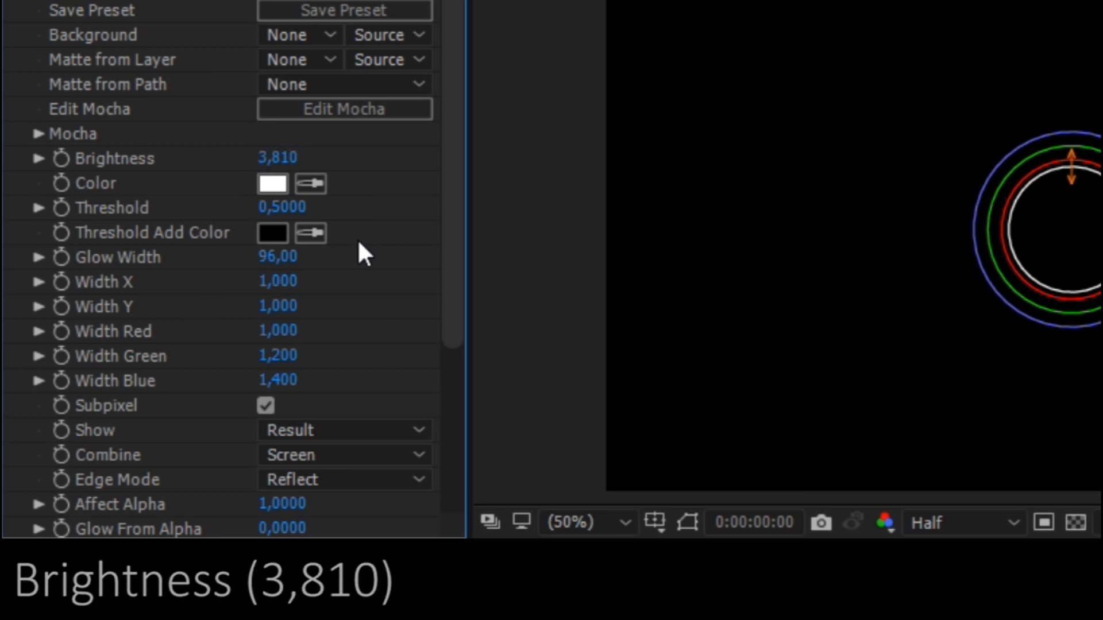
{"action": "left_click", "coordinate": [275, 257]}
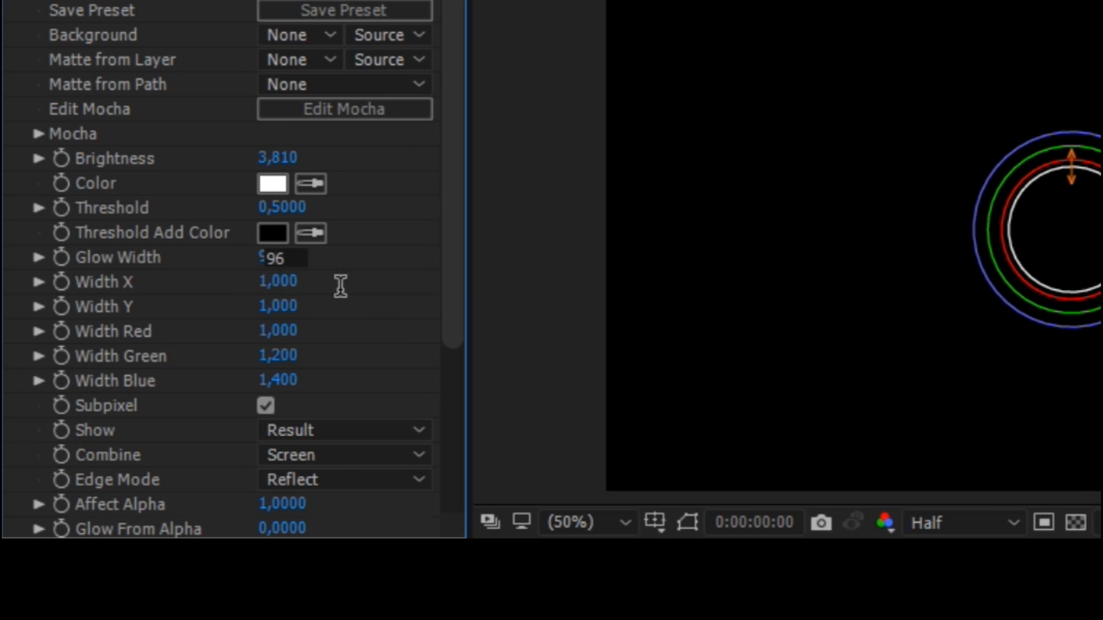
{"action": "type", "text": "13"}
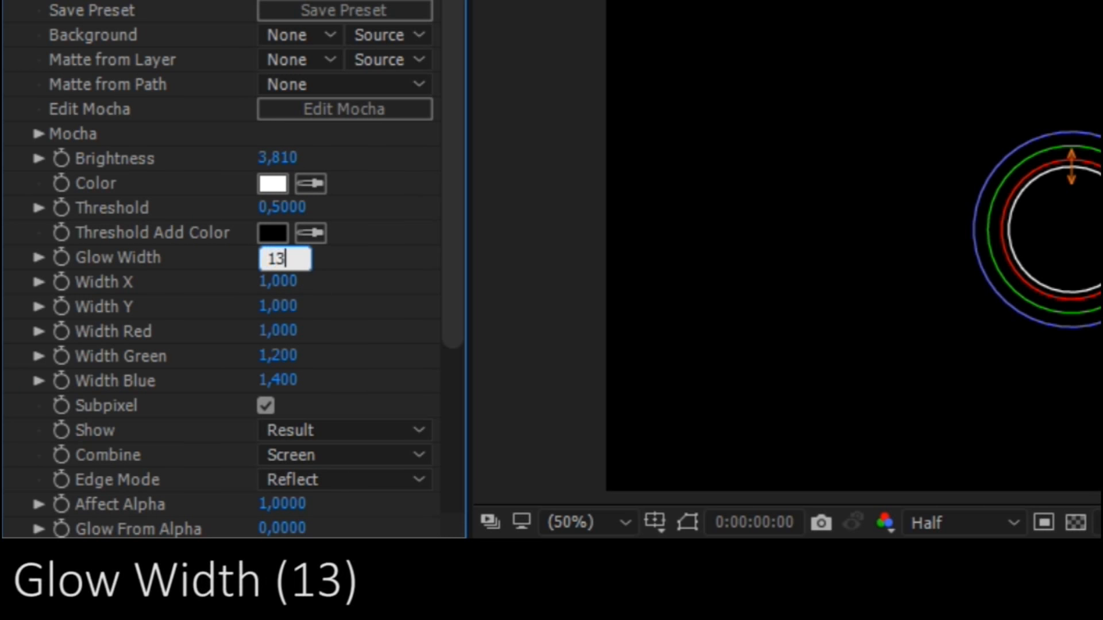
{"action": "key", "text": "Return"}
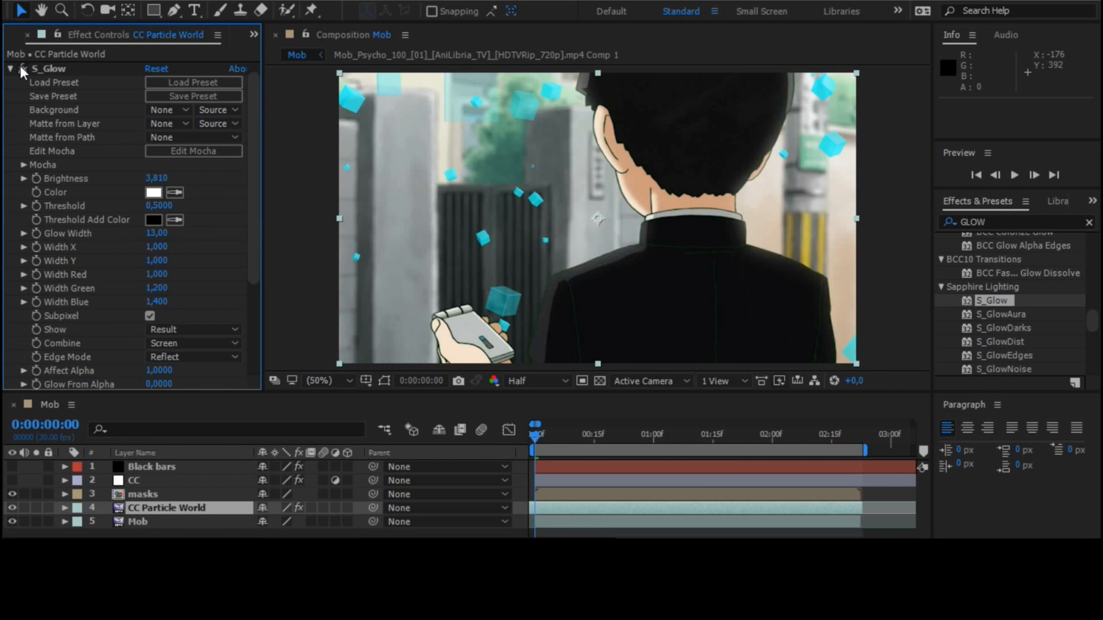
{"action": "left_click", "coordinate": [21, 68]}
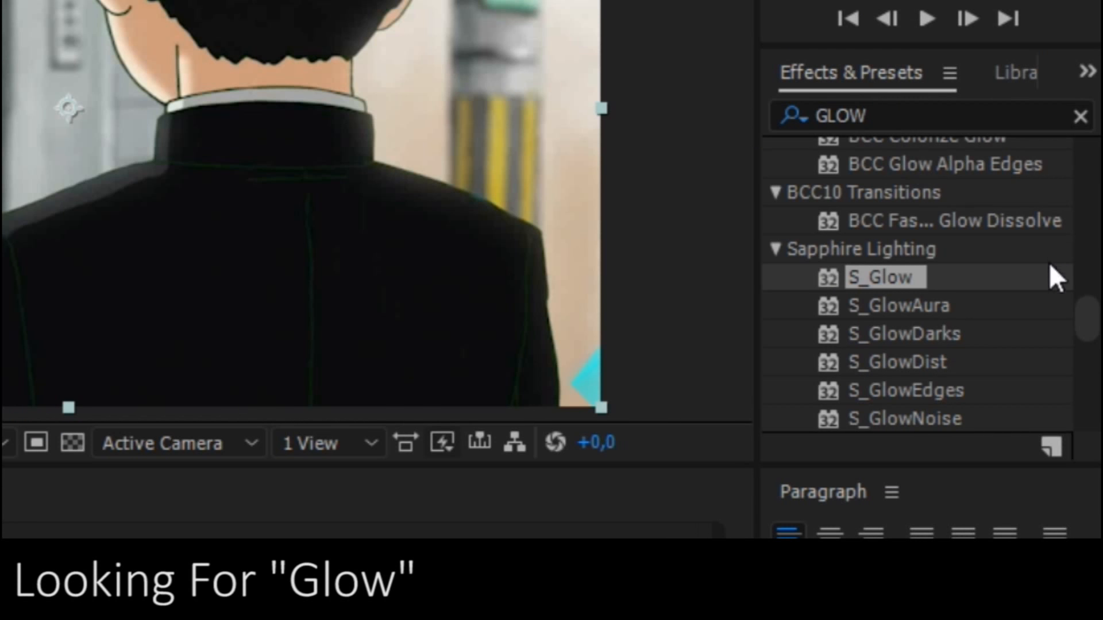
Apply the Stylize Glow effect to the CC Particle World layer and suspend preview refreshing
{"action": "left_click_drag", "start_coordinate": [1084, 304], "coordinate": [1076, 371]}
{"action": "left_click_drag", "start_coordinate": [911, 278], "coordinate": [605, 505]}
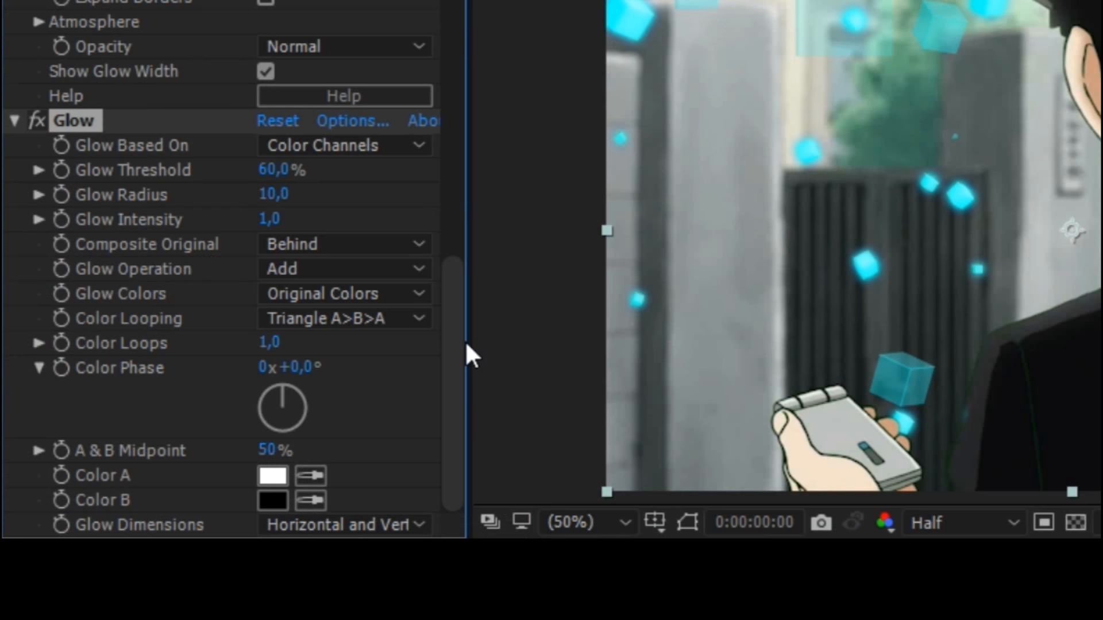
{"action": "key", "text": "Caps_Lock"}
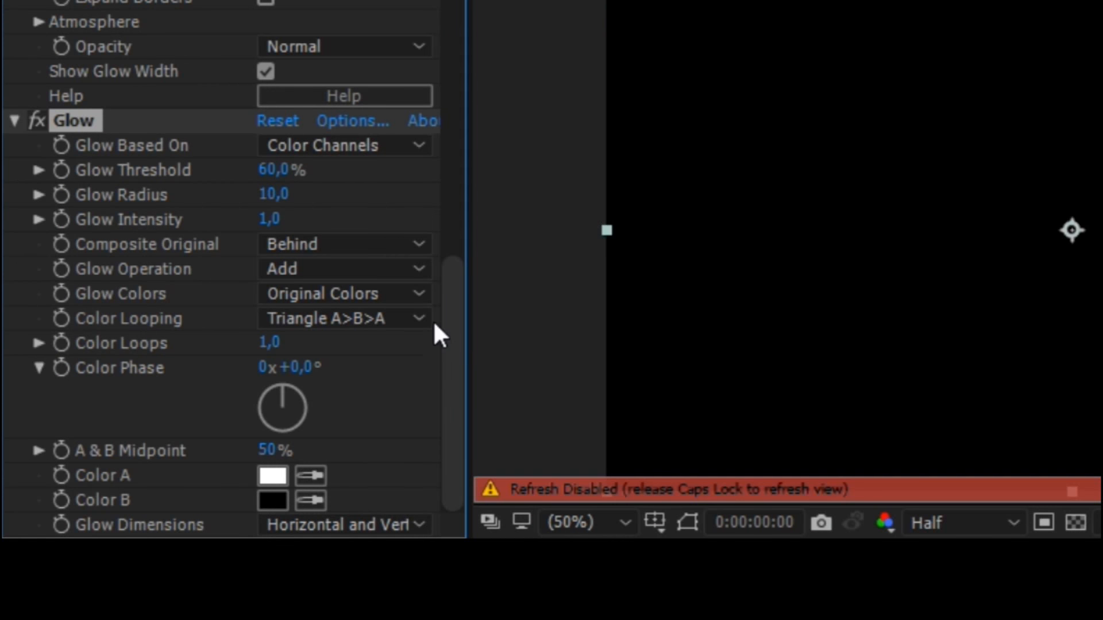
Set the Glow effect's Glow Threshold to 100%, Glow Radius to 298 and Glow Intensity to 0.6
{"action": "left_click", "coordinate": [275, 171]}
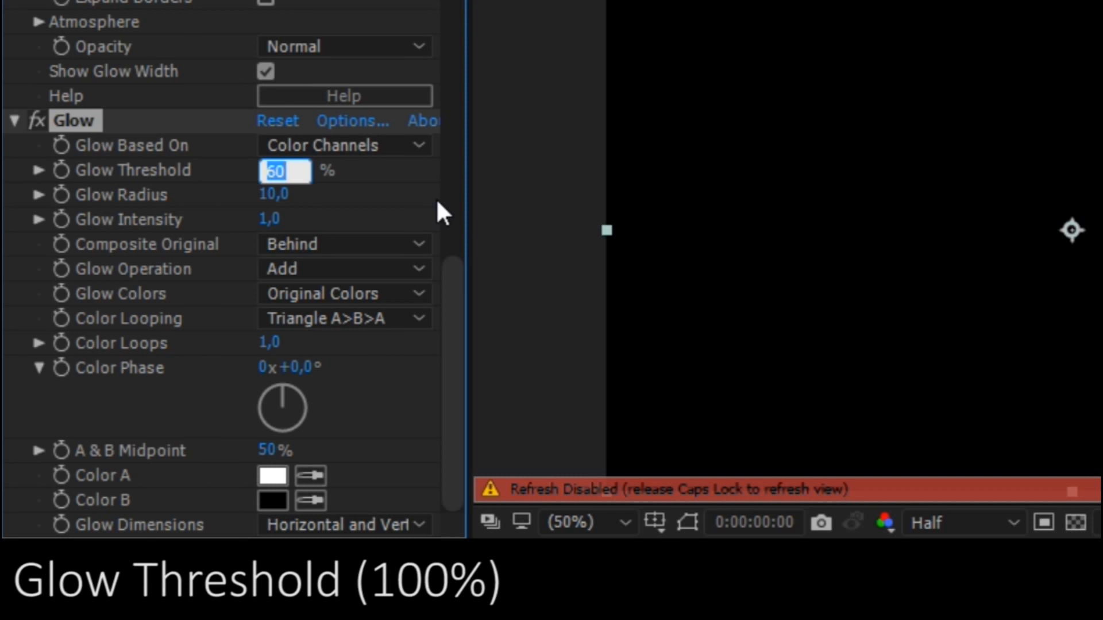
{"action": "type", "text": "100"}
{"action": "key", "text": "Return"}
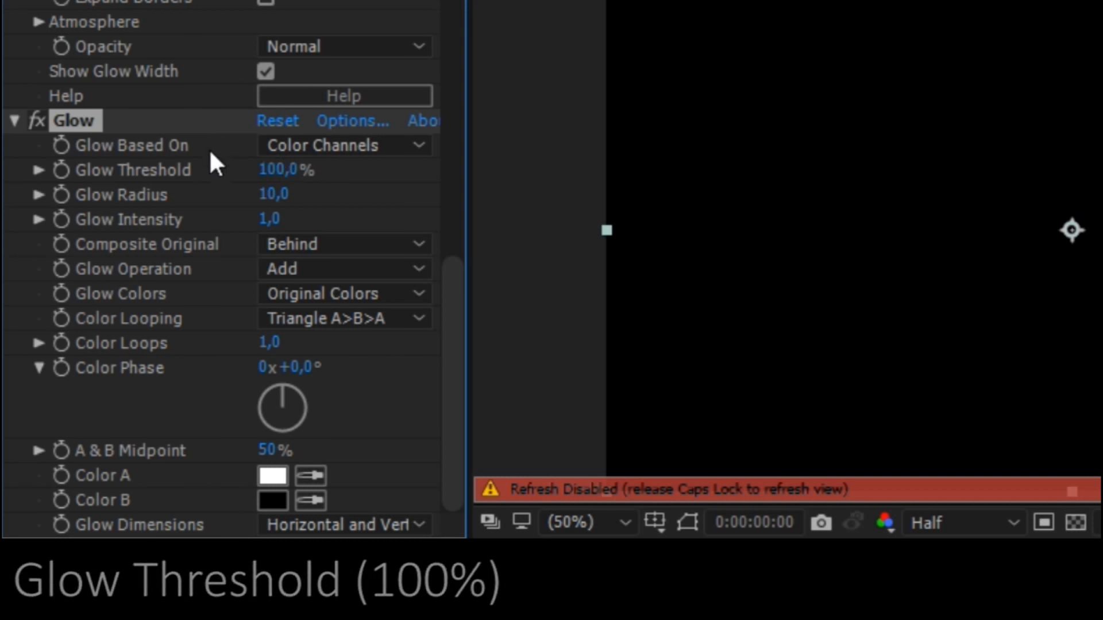
{"action": "left_click", "coordinate": [270, 194]}
{"action": "type", "text": "2"}
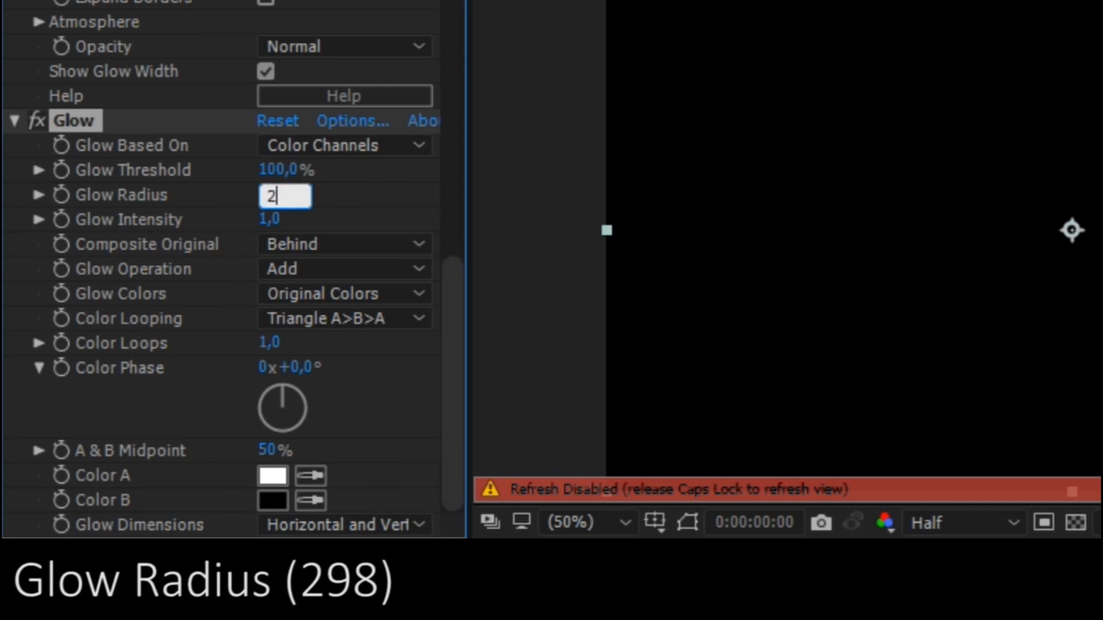
{"action": "type", "text": "98"}
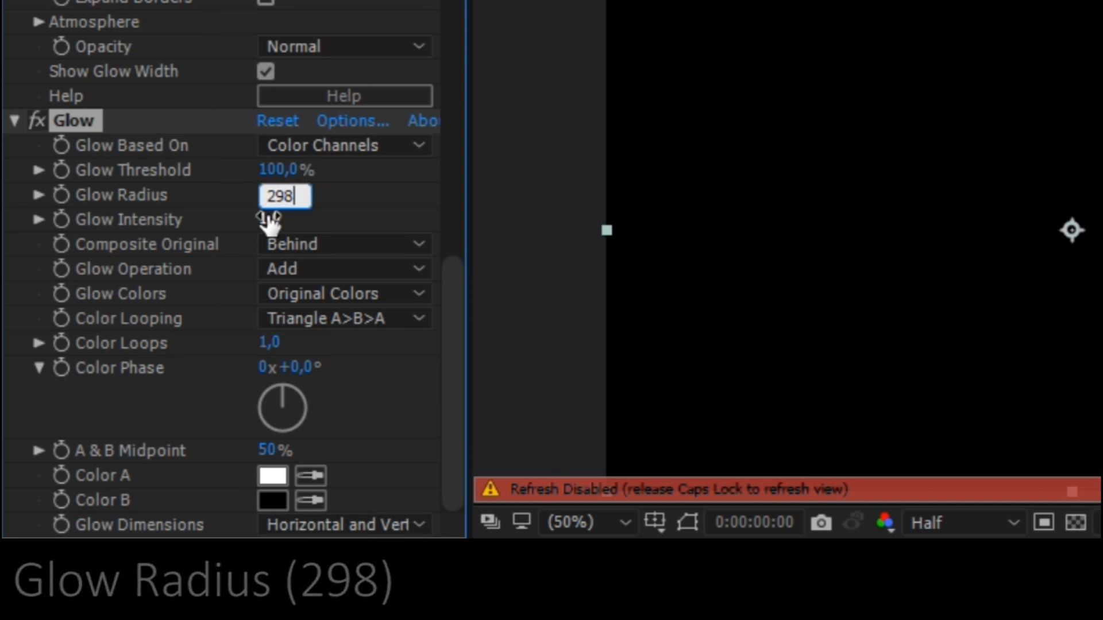
{"action": "left_click", "coordinate": [269, 220]}
{"action": "type", "text": "0"}
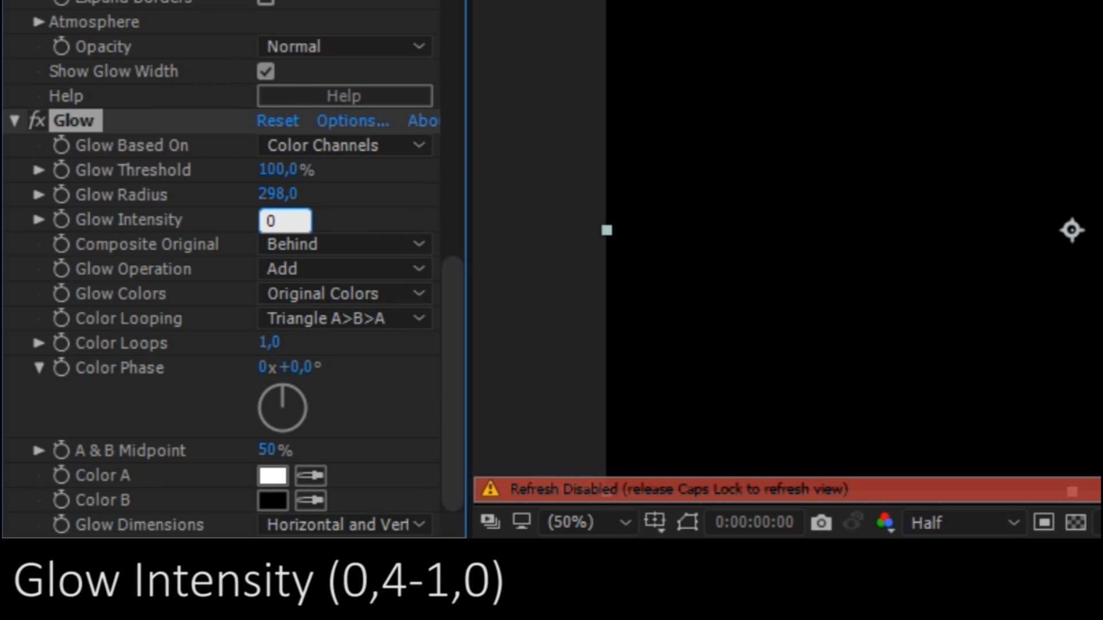
{"action": "type", "text": ",6"}
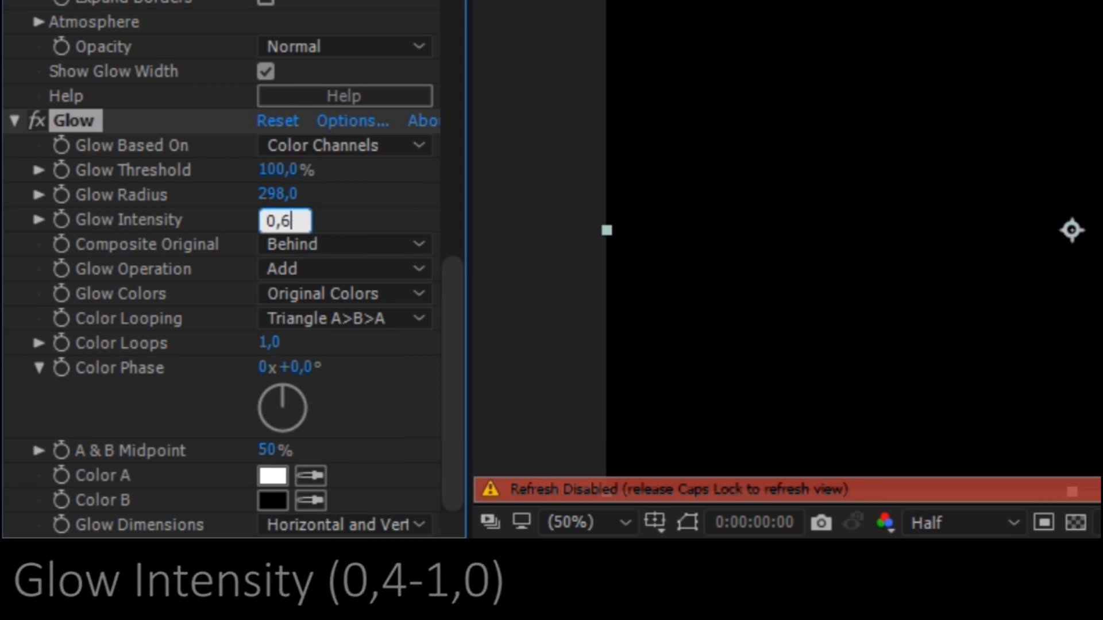
{"action": "left_click", "coordinate": [388, 409]}
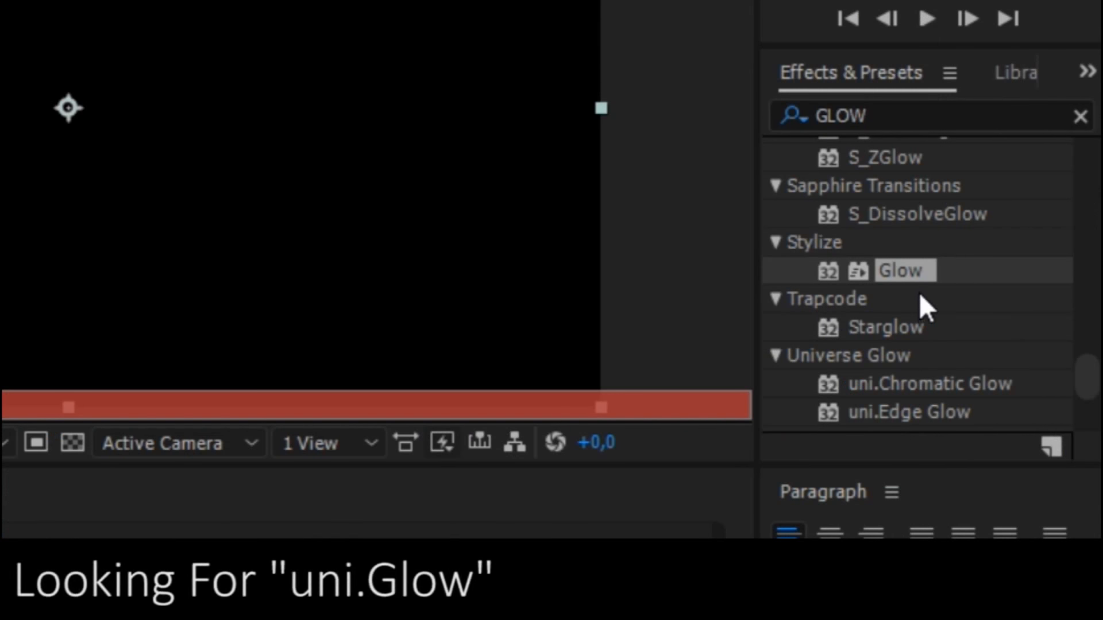
Find uni.Glow among the Universe Glow effects and apply it to the CC Particle World layer
{"action": "scroll", "coordinate": [919, 292], "scroll_direction": "down", "scroll_amount": 4}
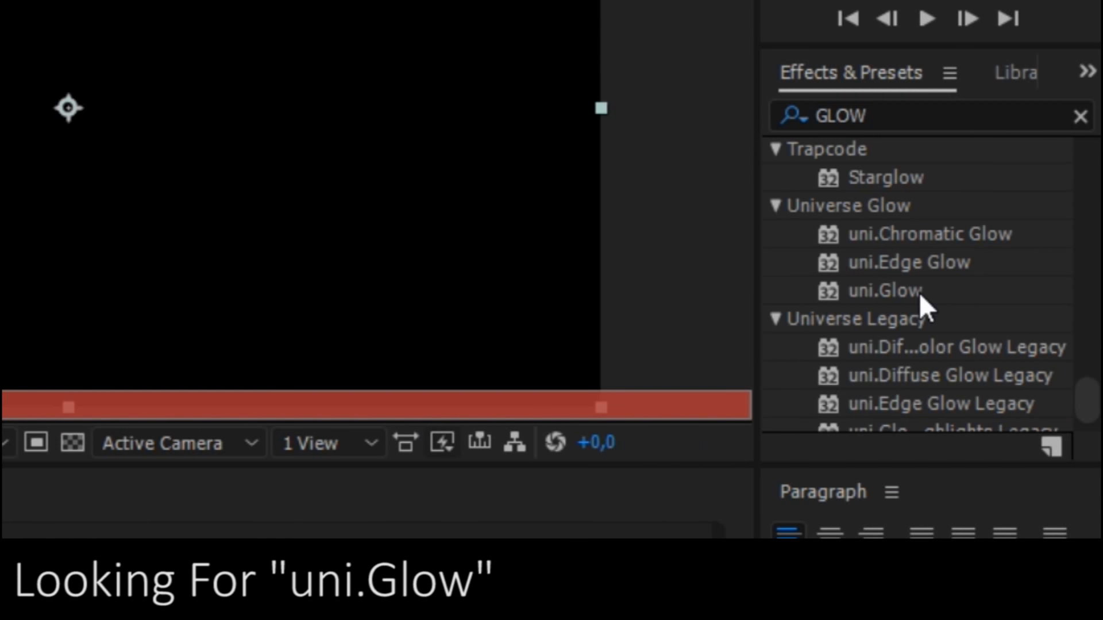
{"action": "scroll", "coordinate": [919, 291], "scroll_direction": "down", "scroll_amount": 1}
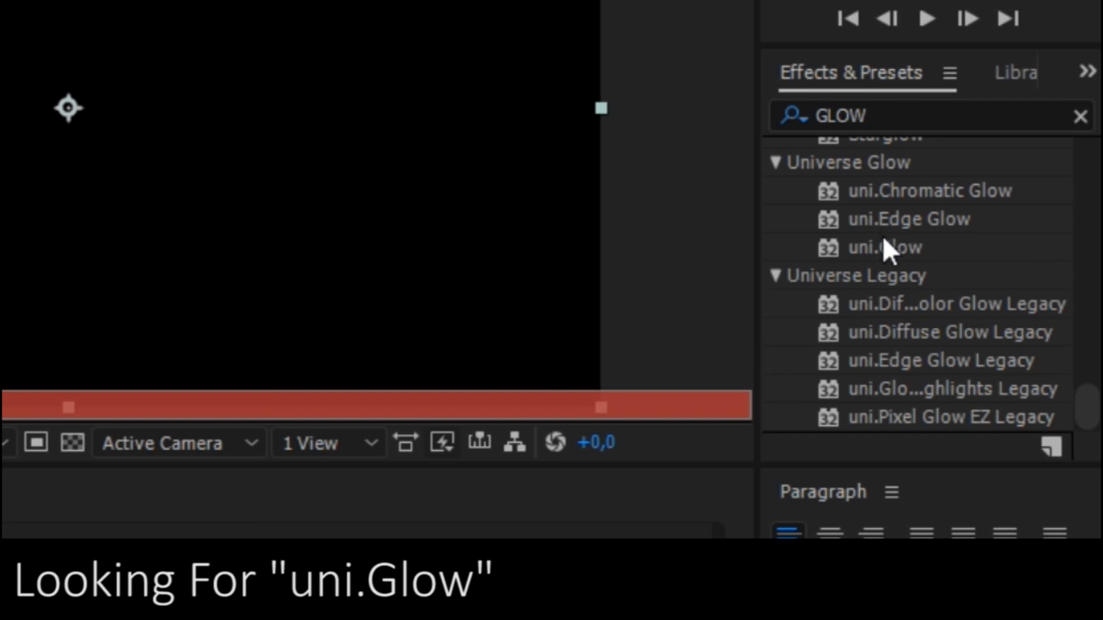
{"action": "left_click_drag", "start_coordinate": [885, 247], "coordinate": [611, 506]}
{"action": "scroll", "coordinate": [150, 324], "scroll_direction": "down", "scroll_amount": 5}
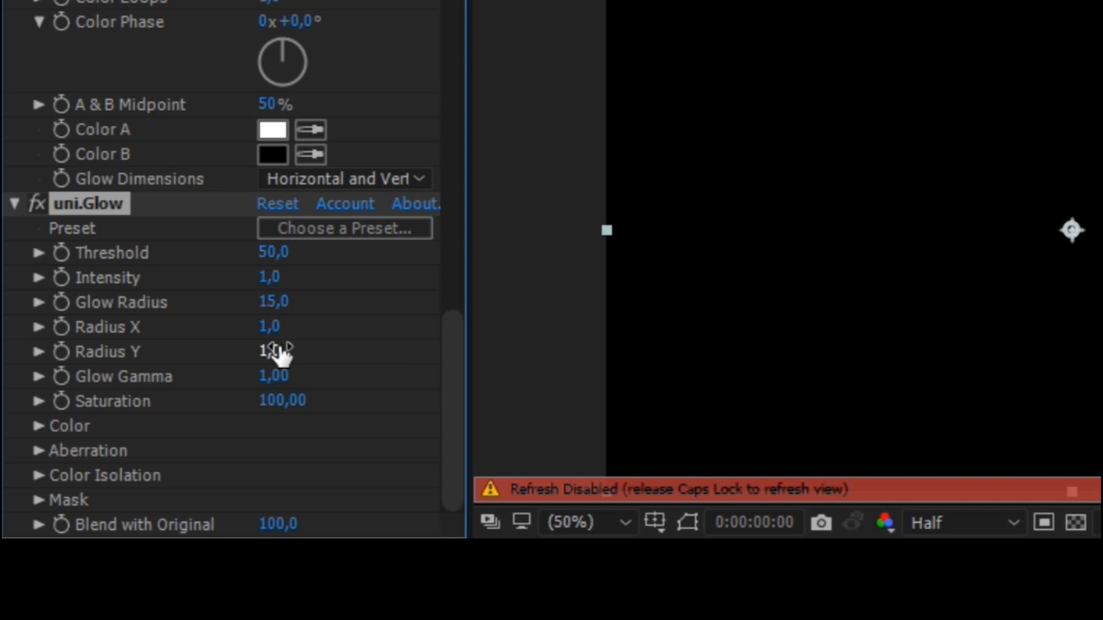
Set uni.Glow's Threshold to 42 and Intensity to 0.7
{"action": "left_click", "coordinate": [274, 251]}
{"action": "type", "text": "42"}
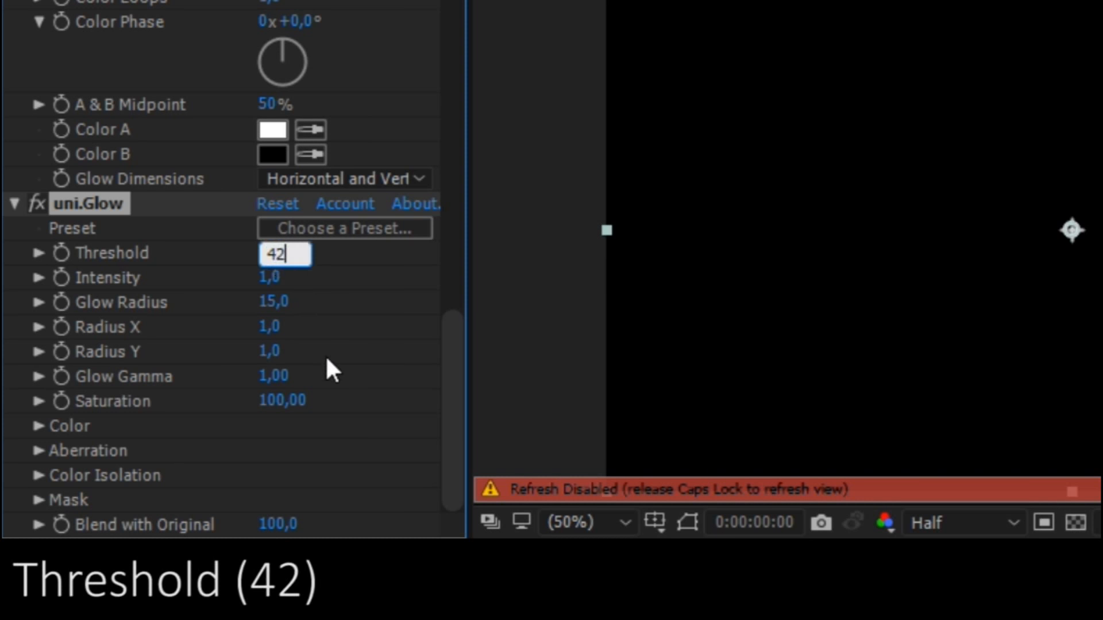
{"action": "left_click", "coordinate": [363, 387]}
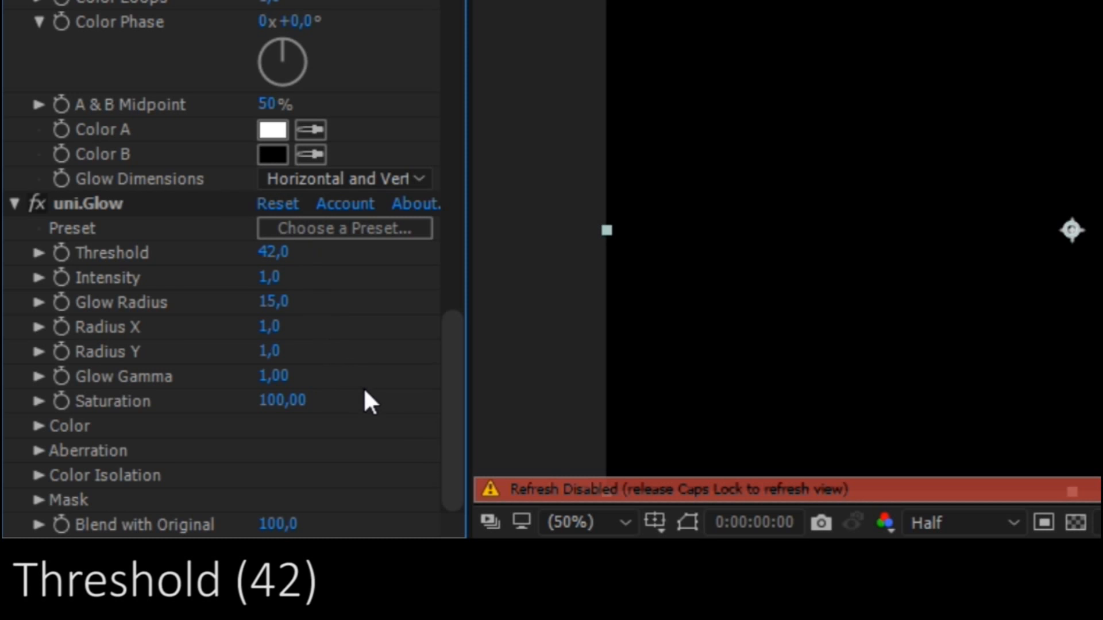
{"action": "left_click", "coordinate": [275, 277]}
{"action": "type", "text": "0"}
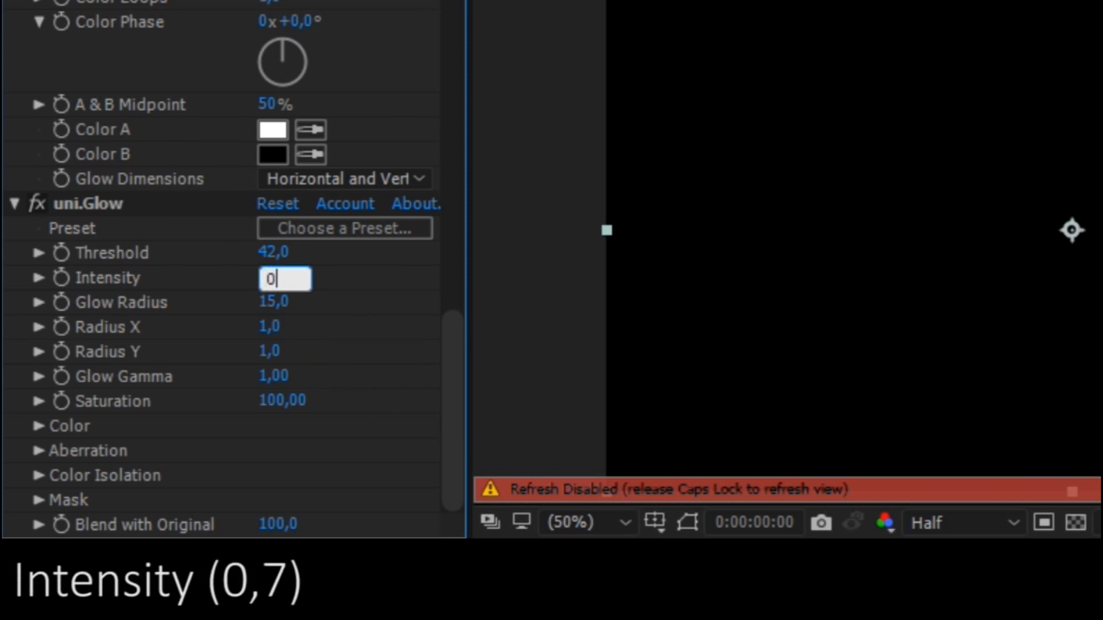
{"action": "type", "text": ",7"}
{"action": "key", "text": "Return"}
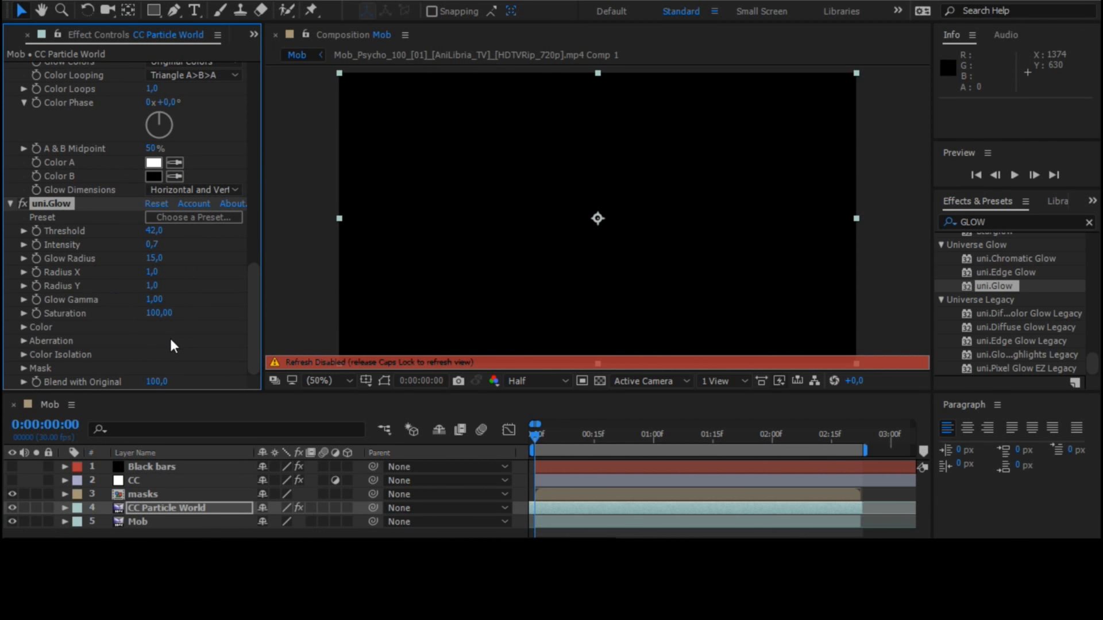
Collapse the uni.Glow, Glow and S_Glow settings, and resume refreshing the composition view
{"action": "left_click", "coordinate": [9, 206]}
{"action": "left_click_drag", "start_coordinate": [253, 308], "coordinate": [244, 236]}
{"action": "scroll", "coordinate": [244, 236], "scroll_direction": "up", "scroll_amount": 1}
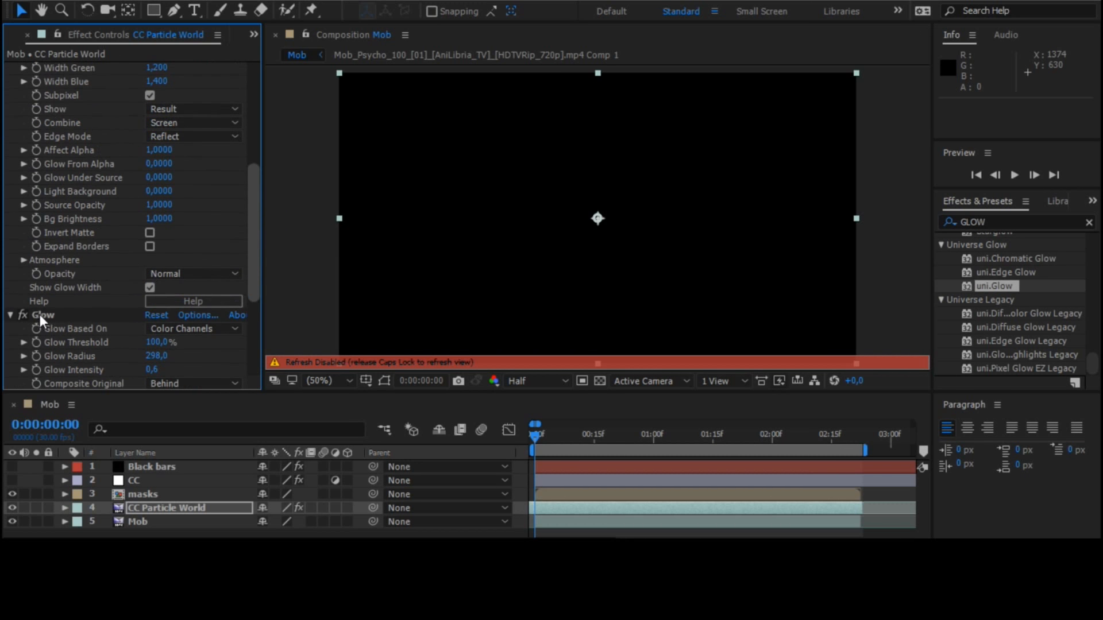
{"action": "left_click", "coordinate": [10, 316]}
{"action": "scroll", "coordinate": [244, 234], "scroll_direction": "up", "scroll_amount": 10}
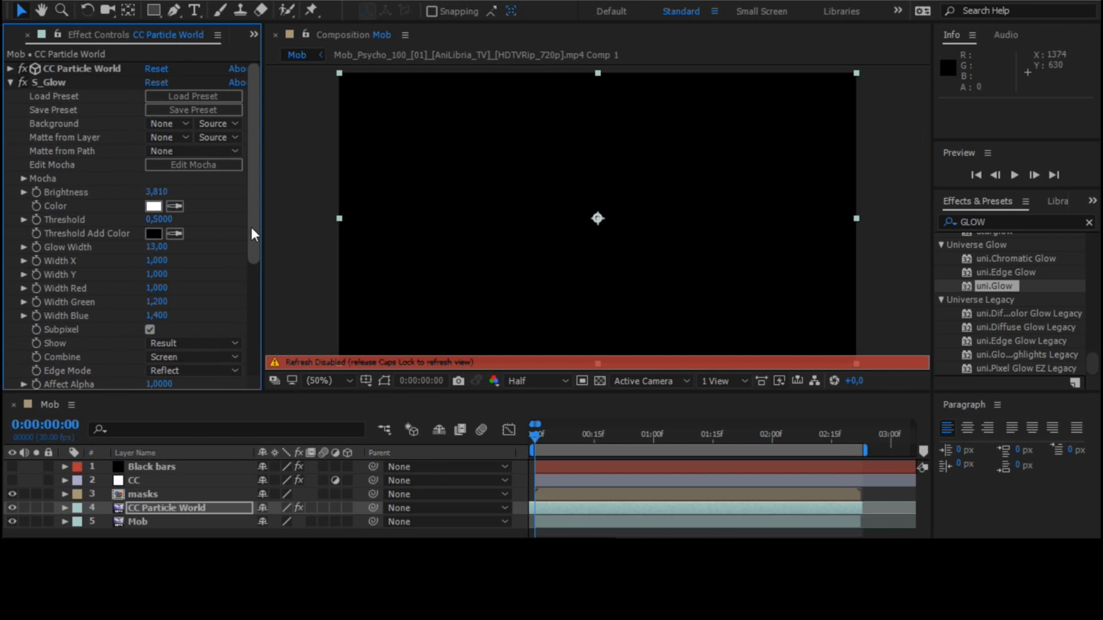
{"action": "left_click", "coordinate": [10, 82]}
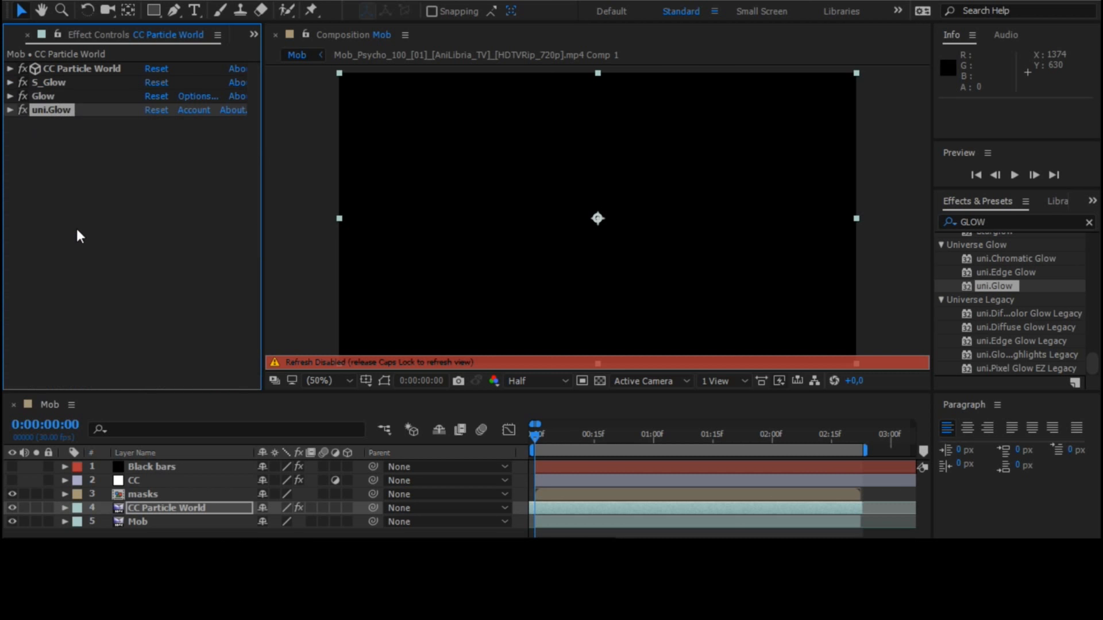
{"action": "left_click", "coordinate": [77, 230]}
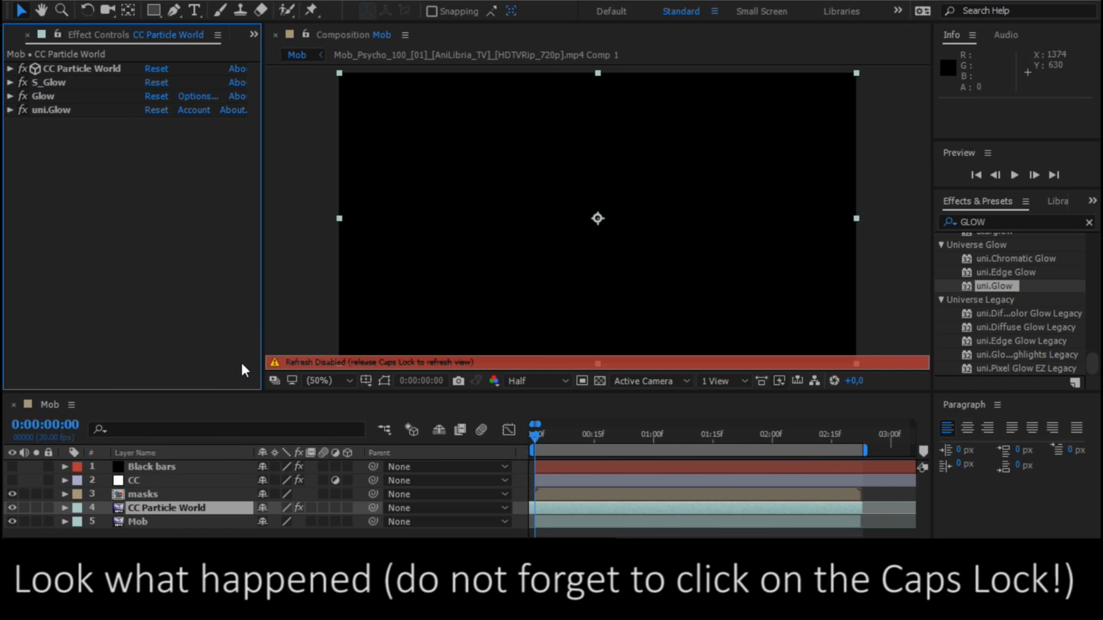
{"action": "key", "text": "Caps_Lock"}
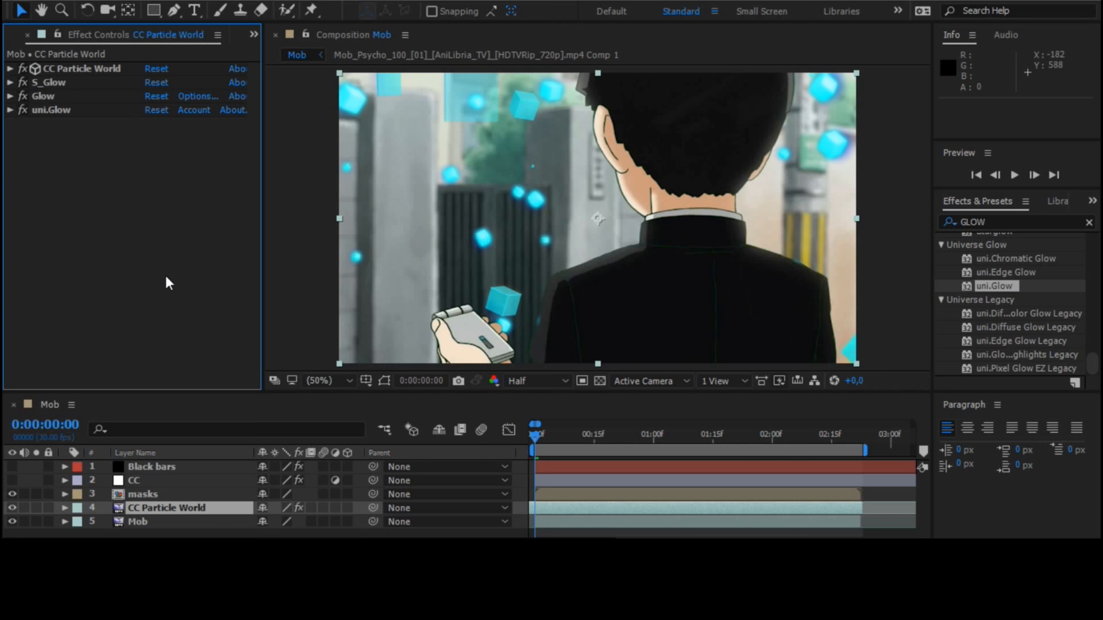
Make the CC color correction and Black bars layers visible and start previewing the composition
{"action": "left_click", "coordinate": [12, 480]}
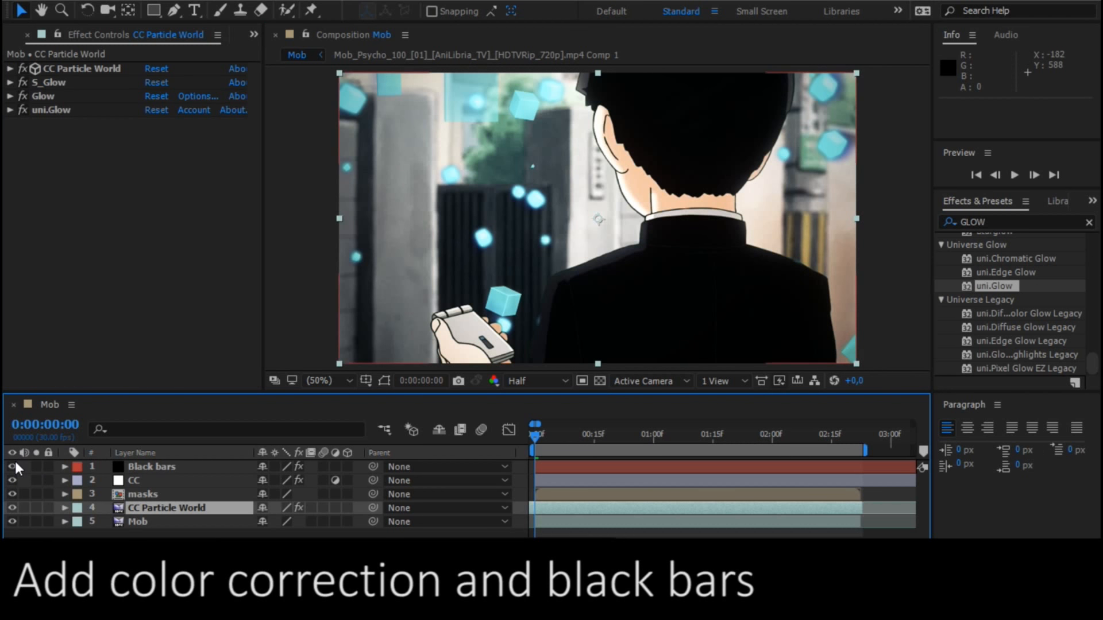
{"action": "left_click", "coordinate": [14, 464]}
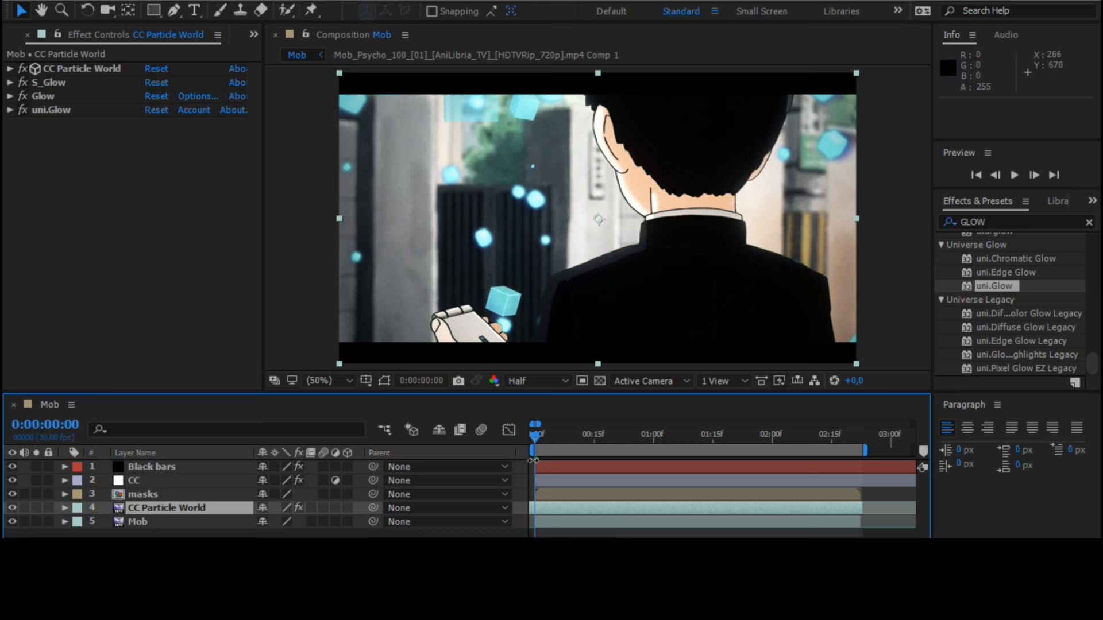
{"action": "key", "text": "space"}
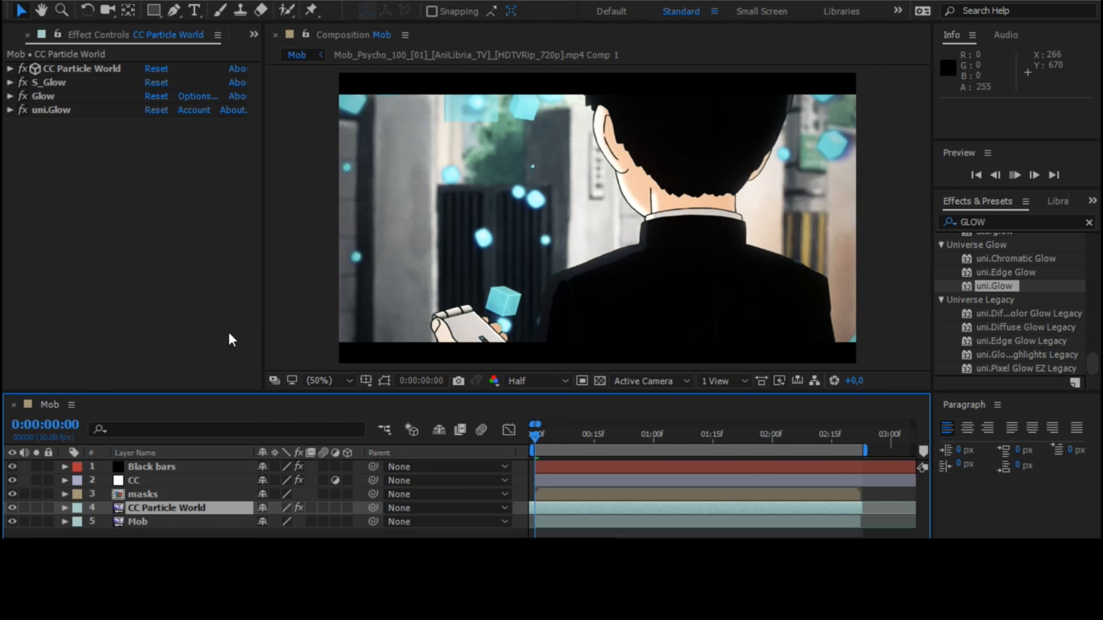